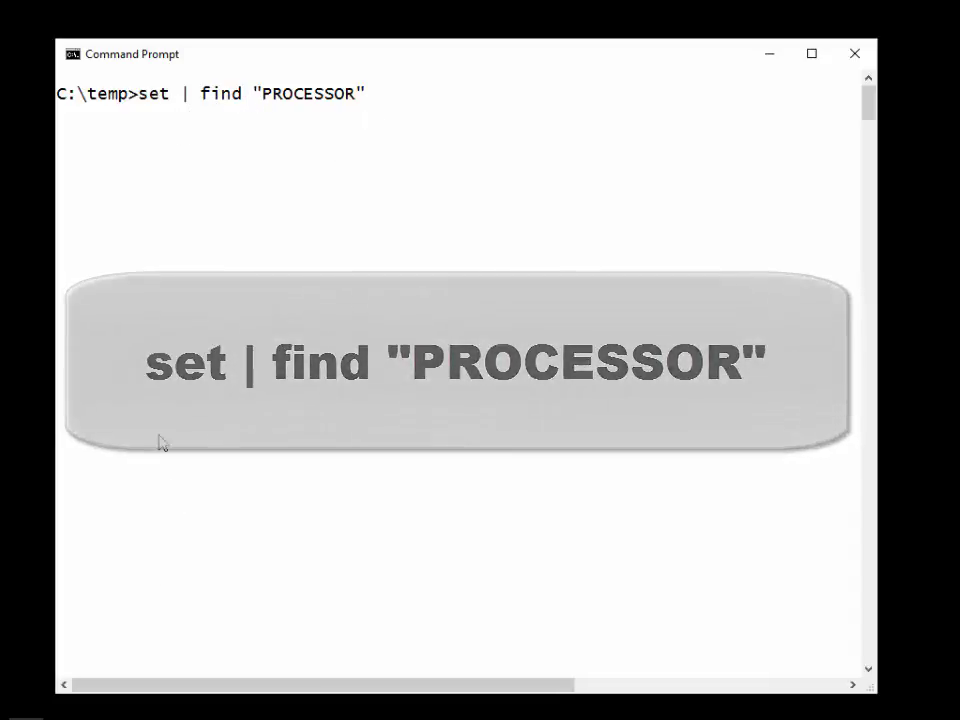
Step: Run set | find "PROCESSOR" to list the processor environment variables, and minimize the Command Prompt window
key(Return)
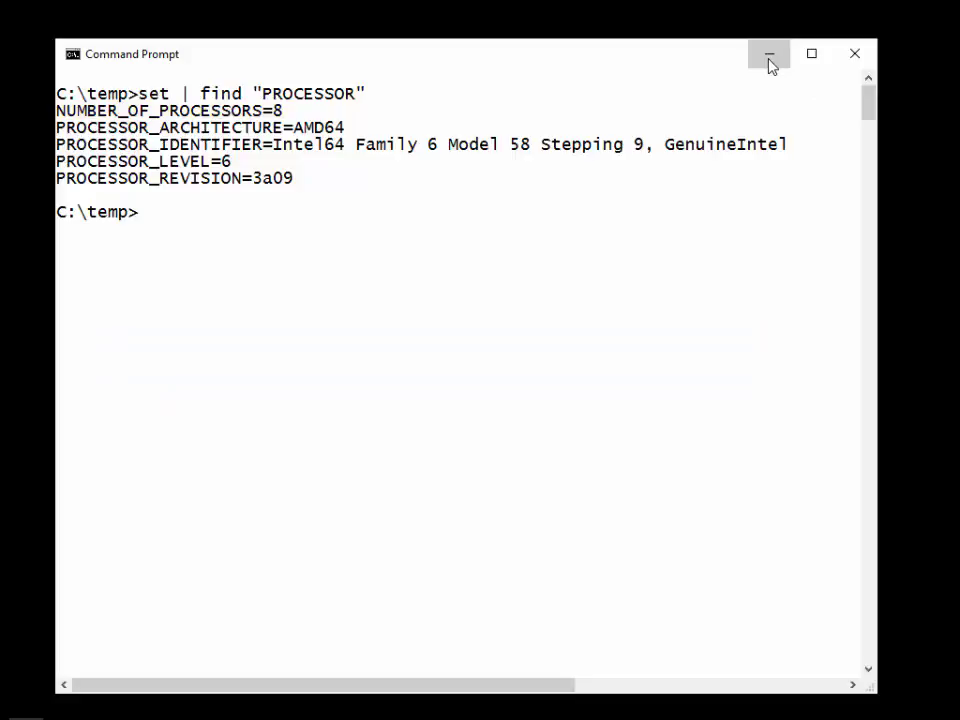
click(769, 56)
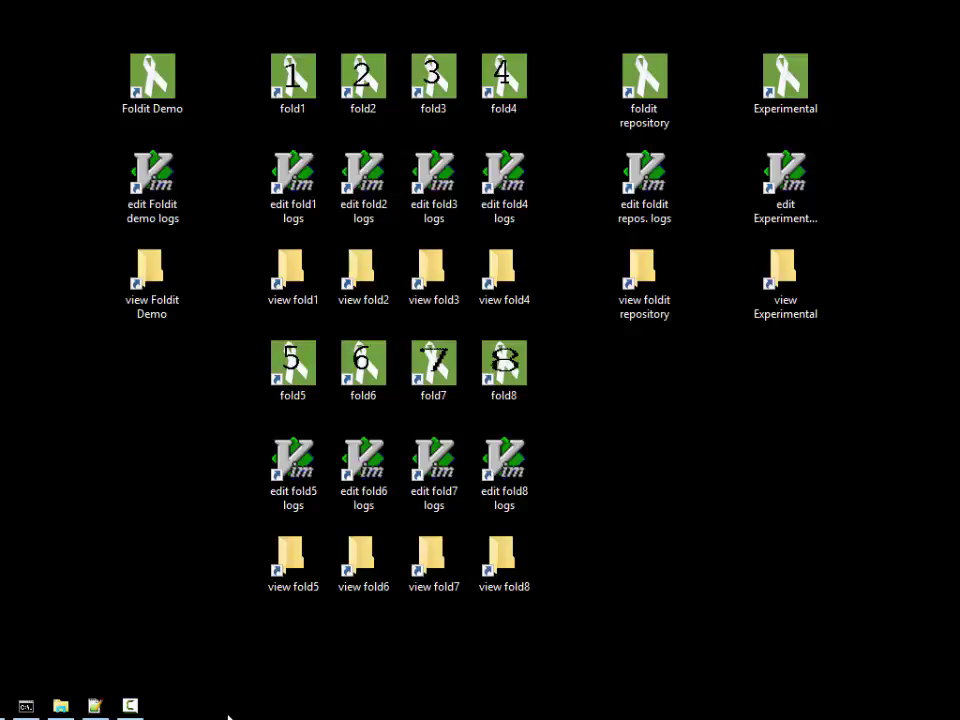
Step: Open Task Manager and change the CPU performance graph to overall utilization
right_click(229, 716)
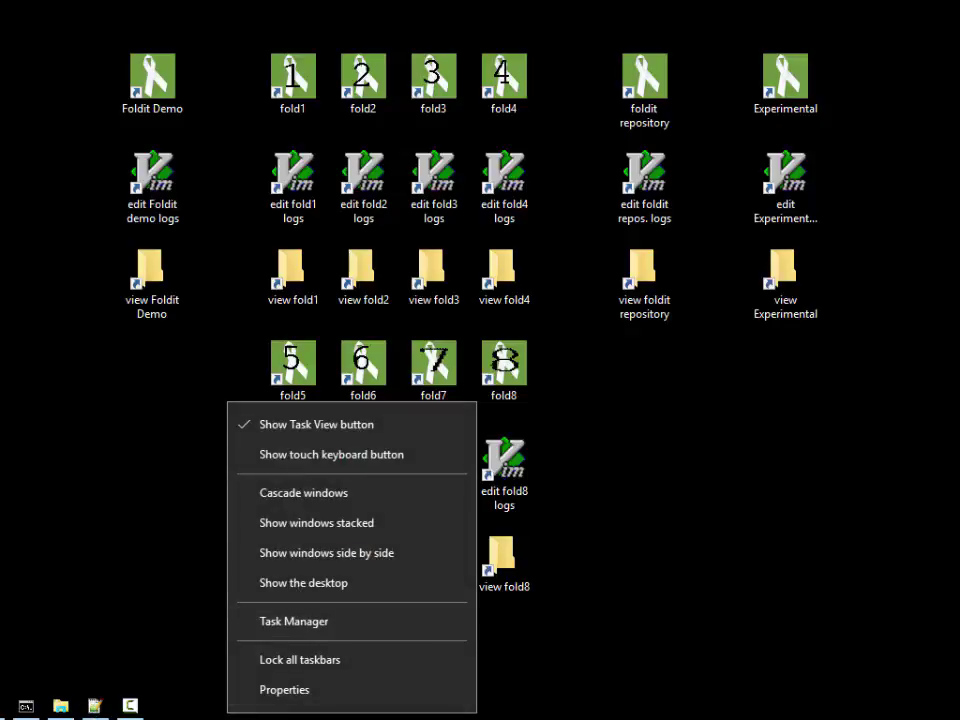
click(294, 622)
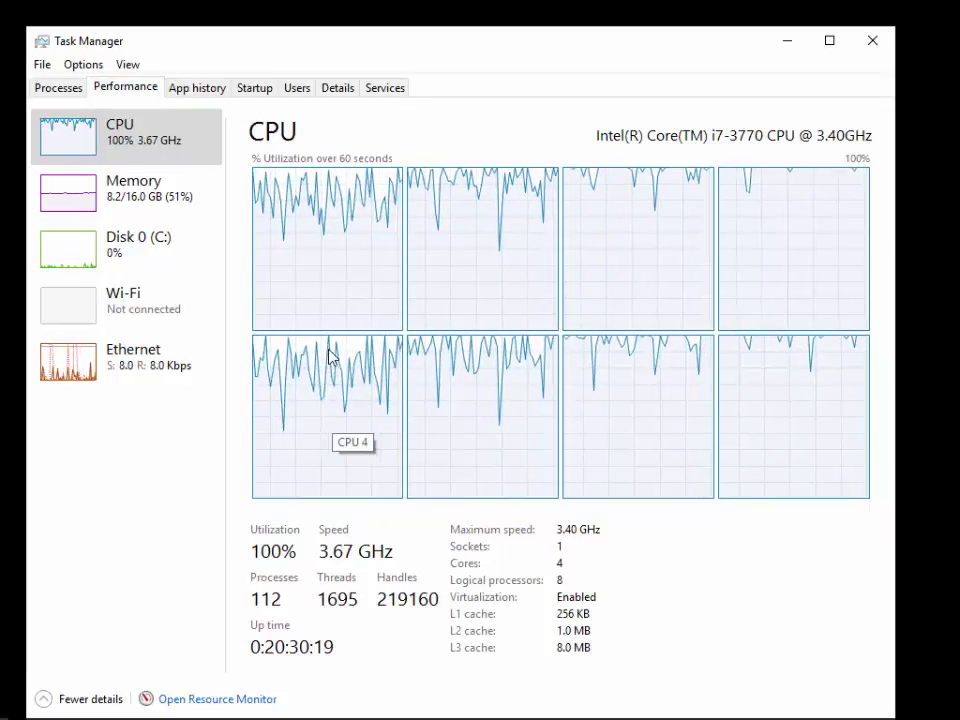
right_click(287, 262)
mouse_move(324, 266)
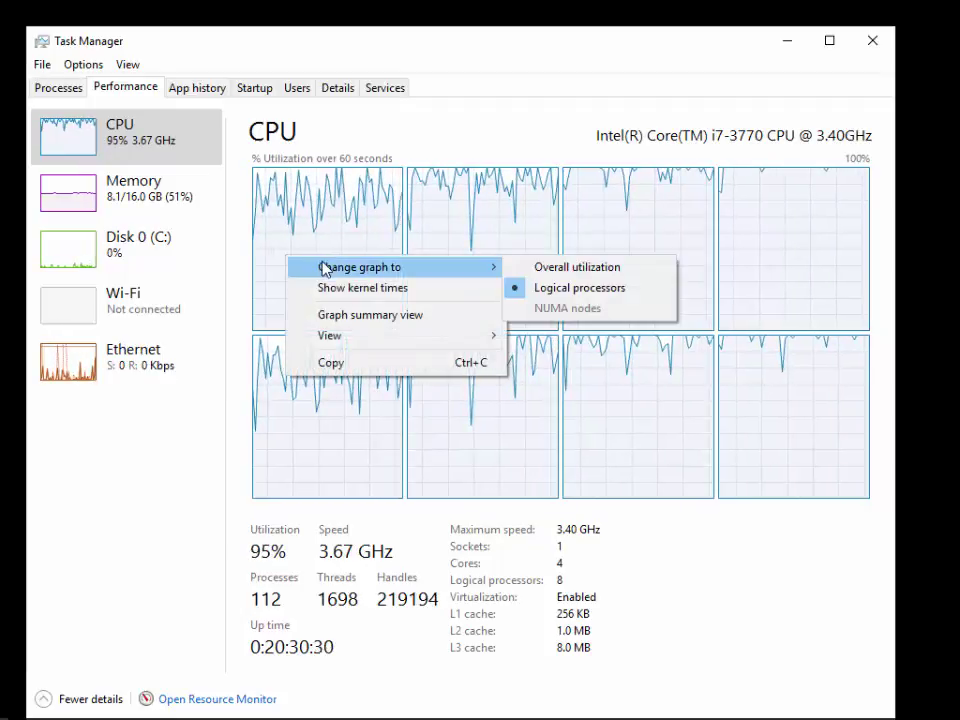
click(556, 277)
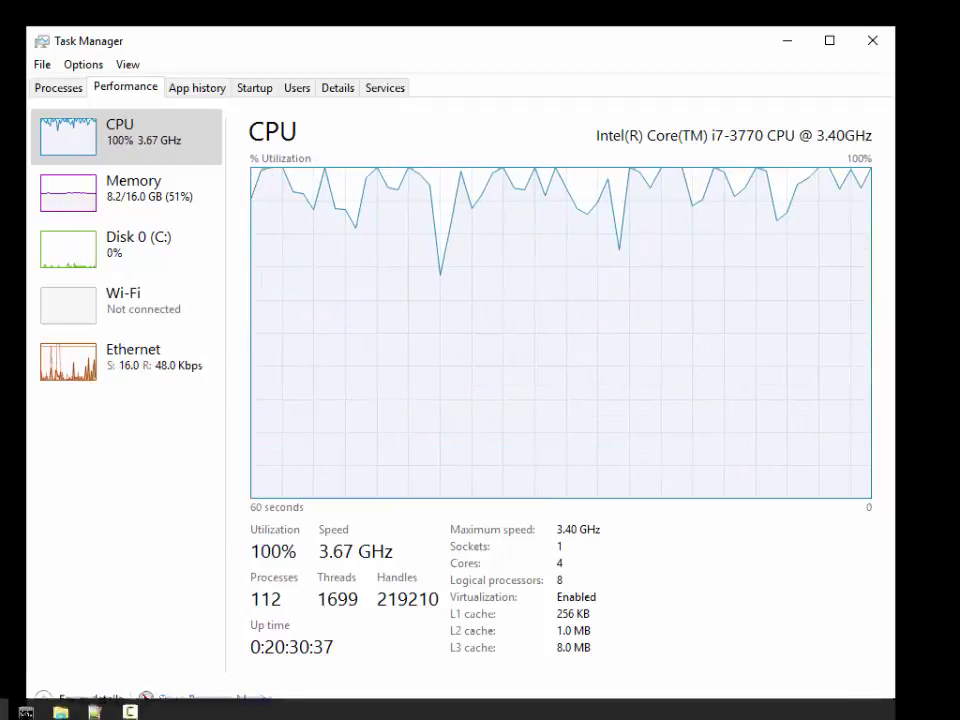
Step: Change the CPU graph to logical processors to see one graph per processor, and minimize Task Manager
right_click(321, 364)
mouse_move(339, 366)
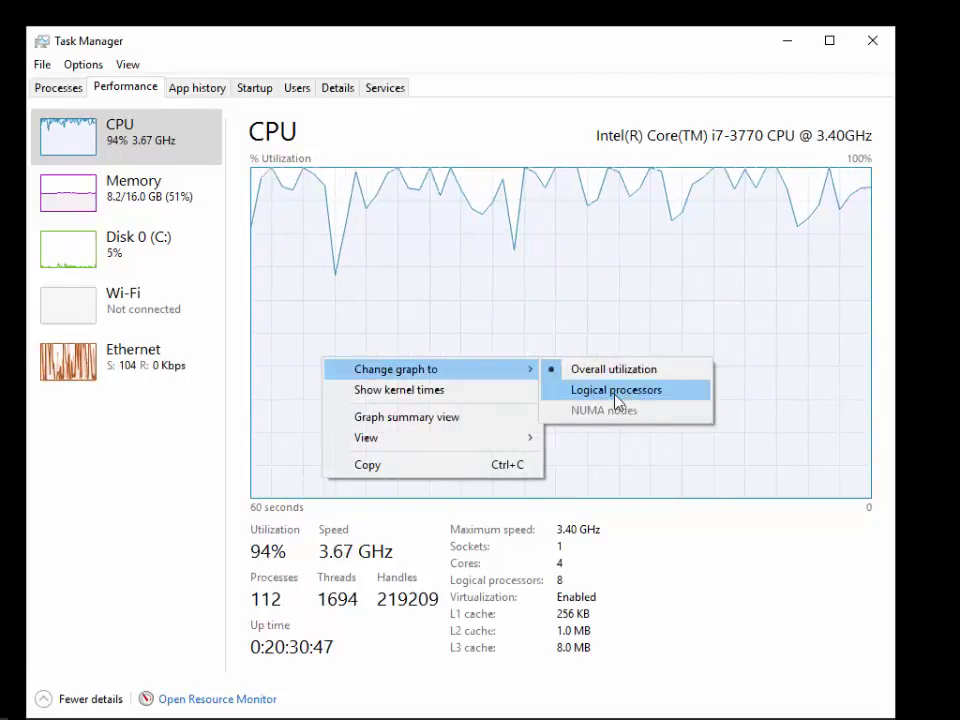
click(617, 393)
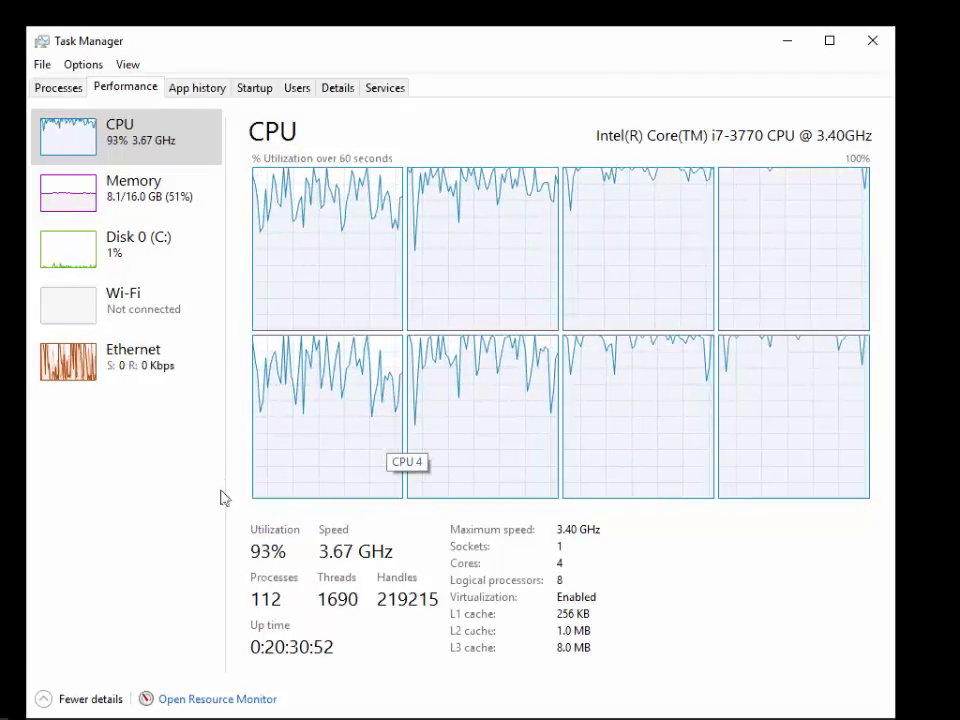
click(787, 44)
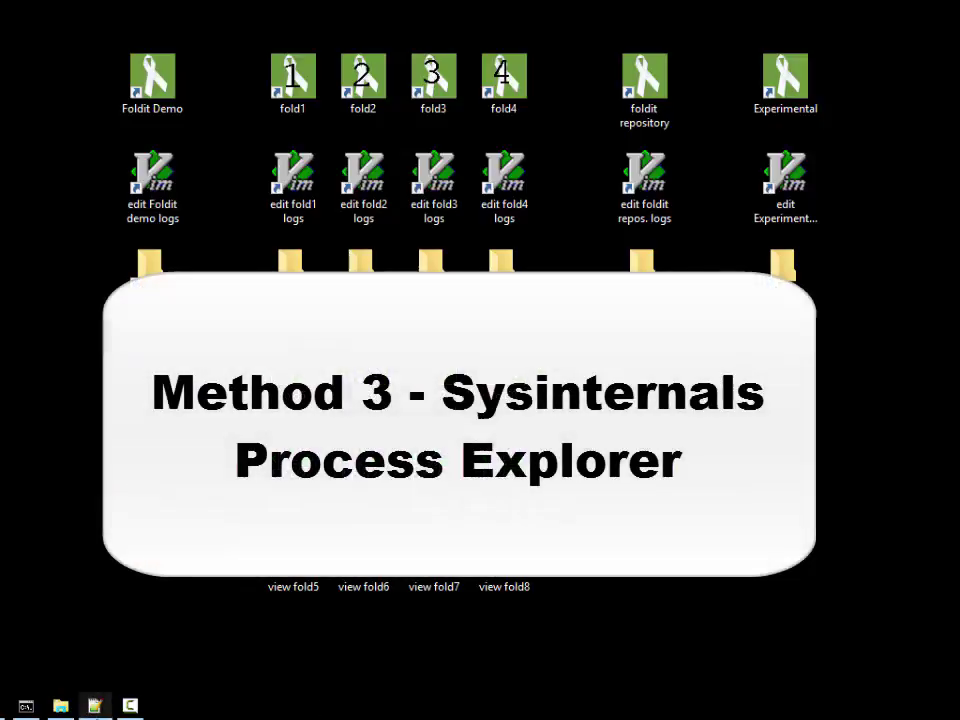
Step: Switch to Process Explorer and open the properties of the Foldit.exe process running from C:\Foldit\Foldit
mouse_move(2, 706)
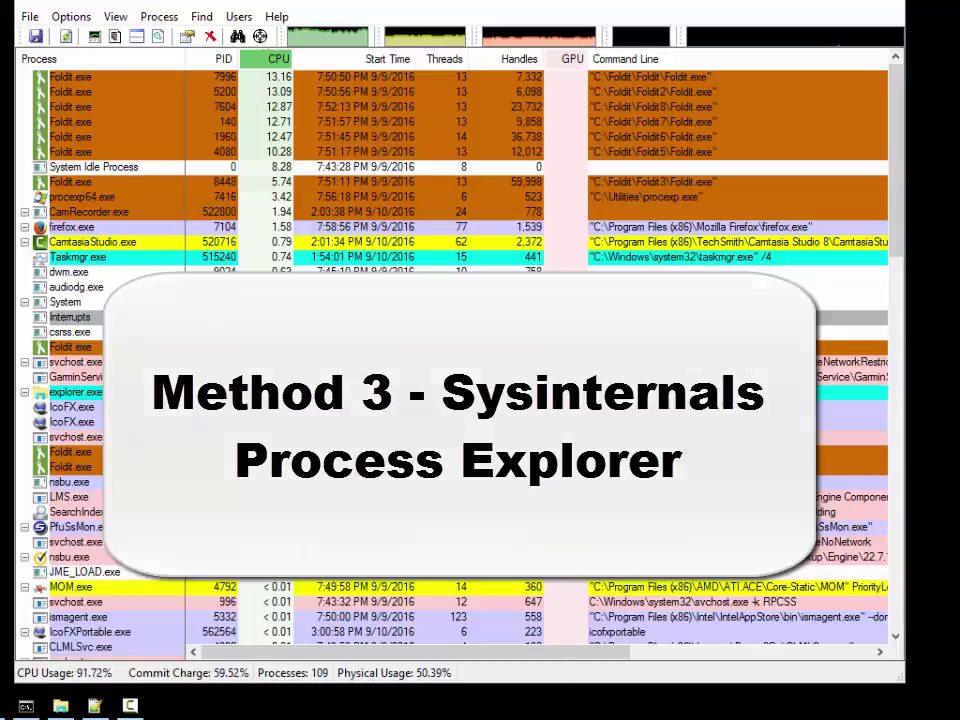
click(16, 610)
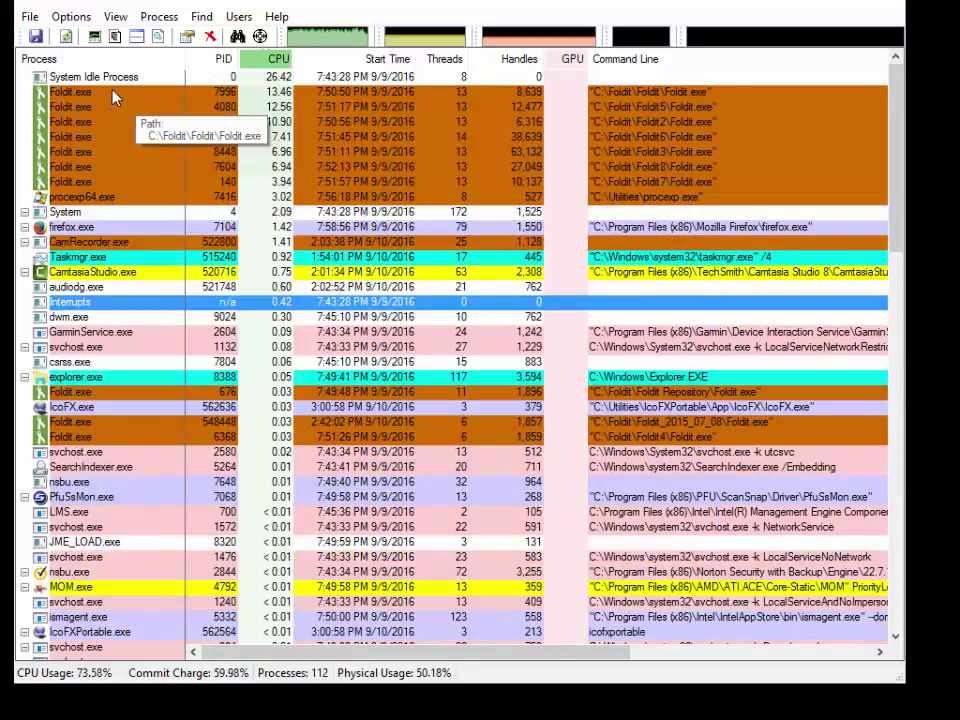
right_click(113, 96)
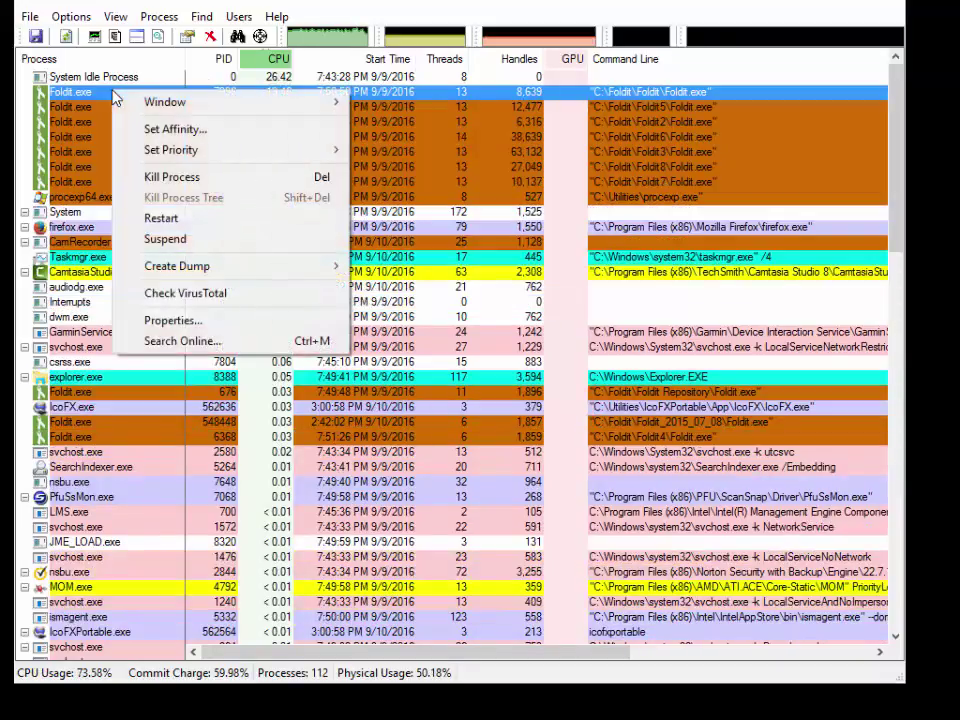
click(220, 322)
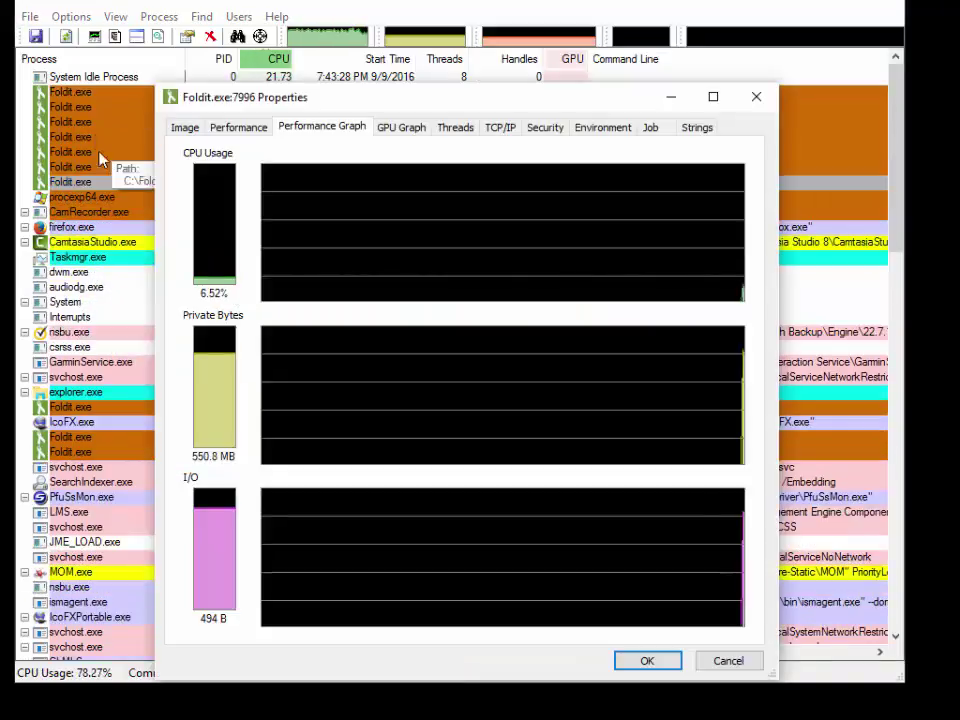
Step: Review the Foldit process's performance figures, inspect its busiest thread, and close the properties without changes
click(239, 129)
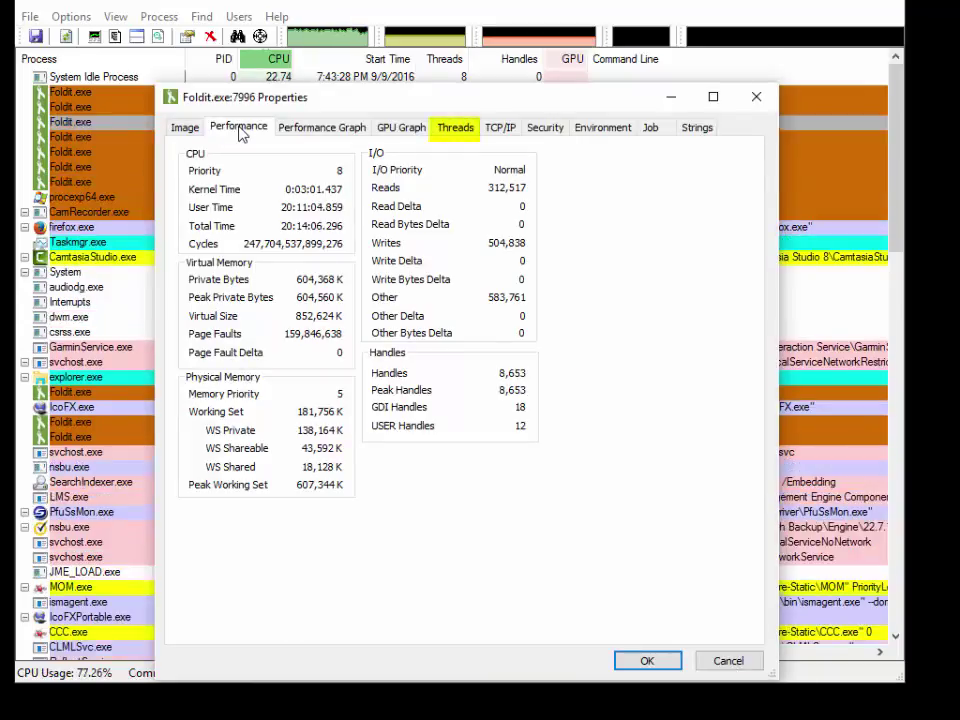
click(455, 128)
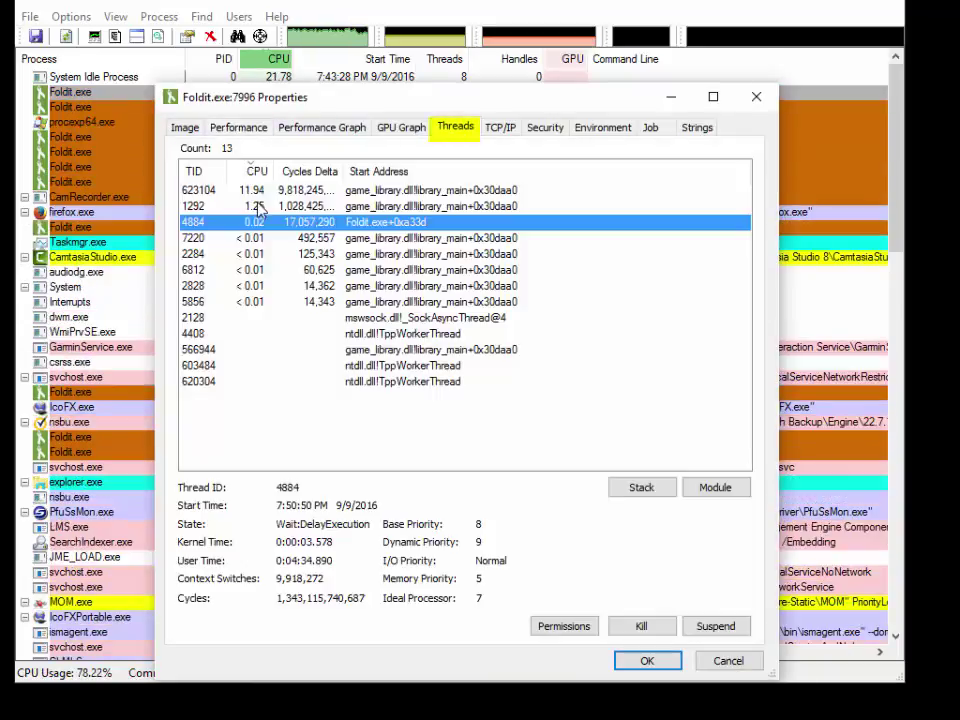
click(190, 190)
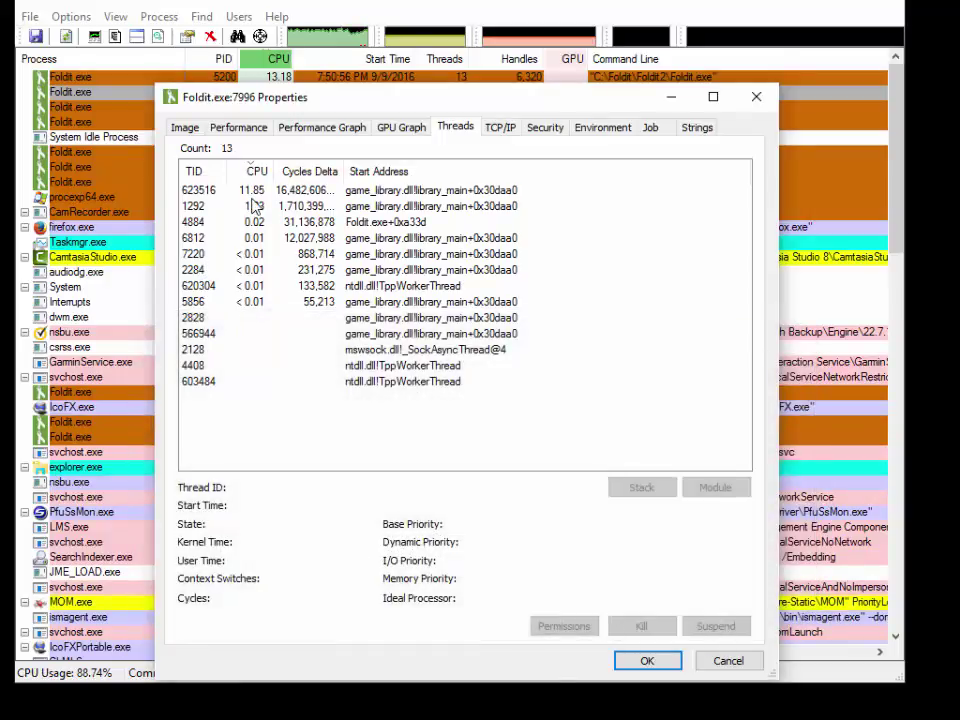
click(251, 198)
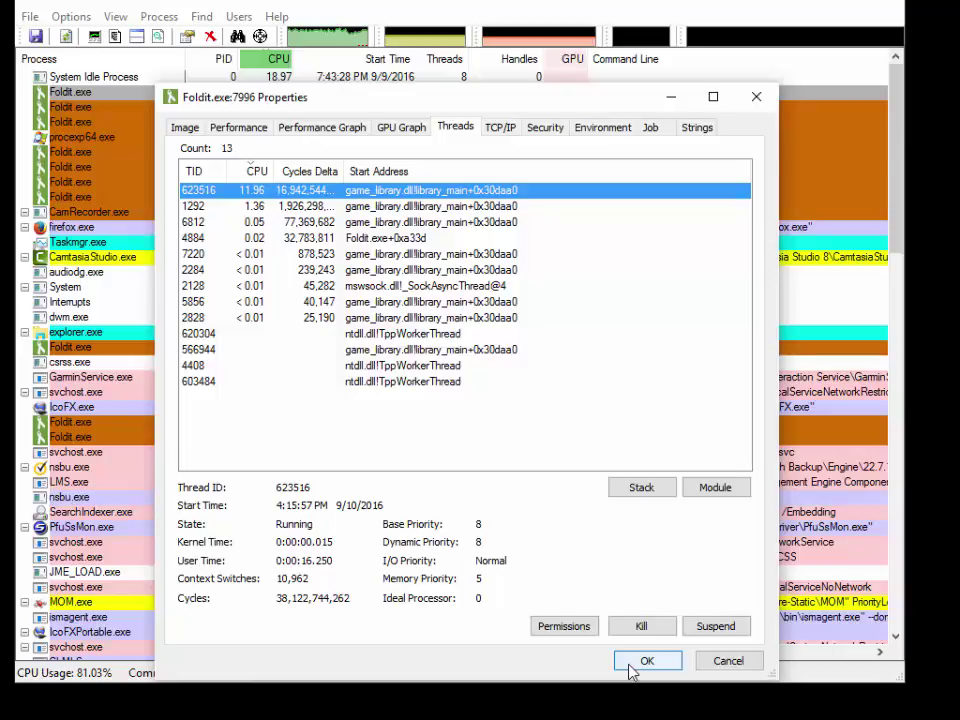
click(723, 662)
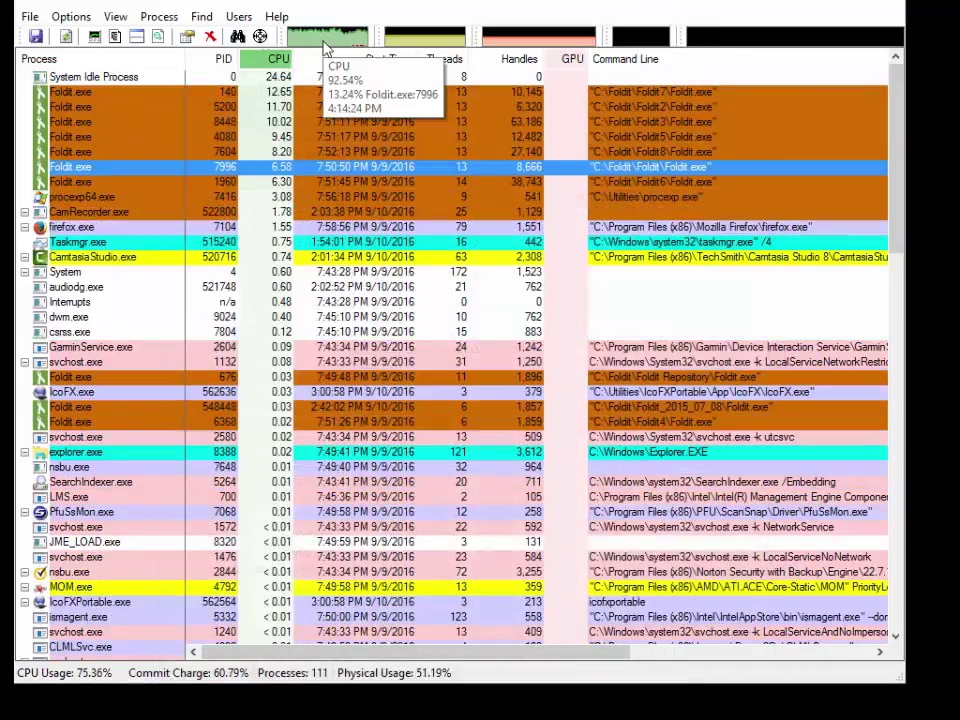
Step: Open the system CPU information, turn the one-graph-per-CPU display off and on again, and close it
click(323, 47)
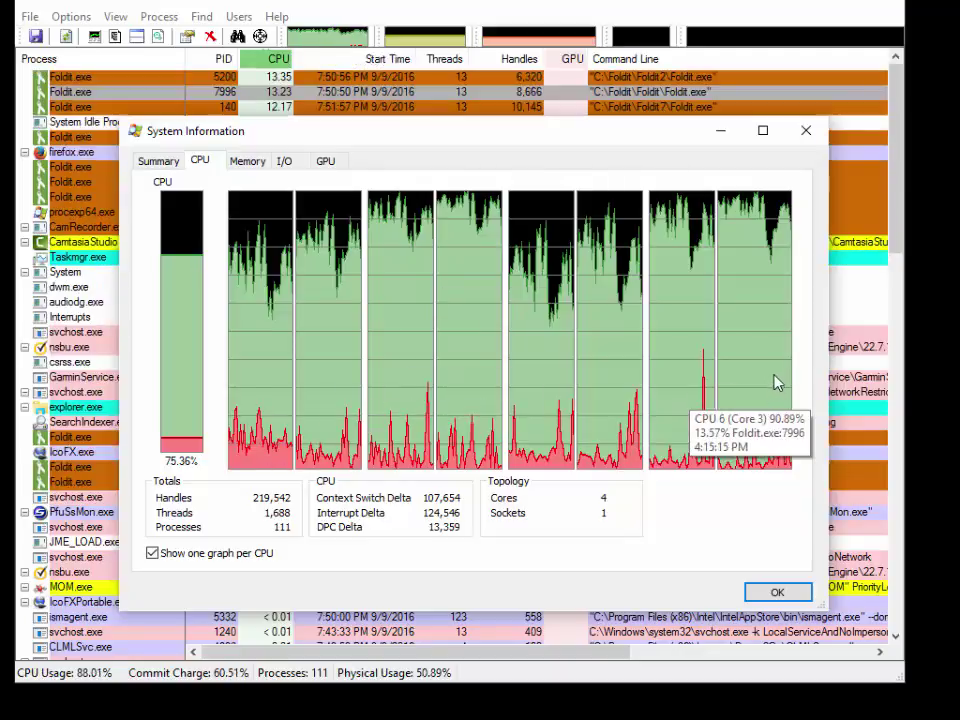
click(153, 555)
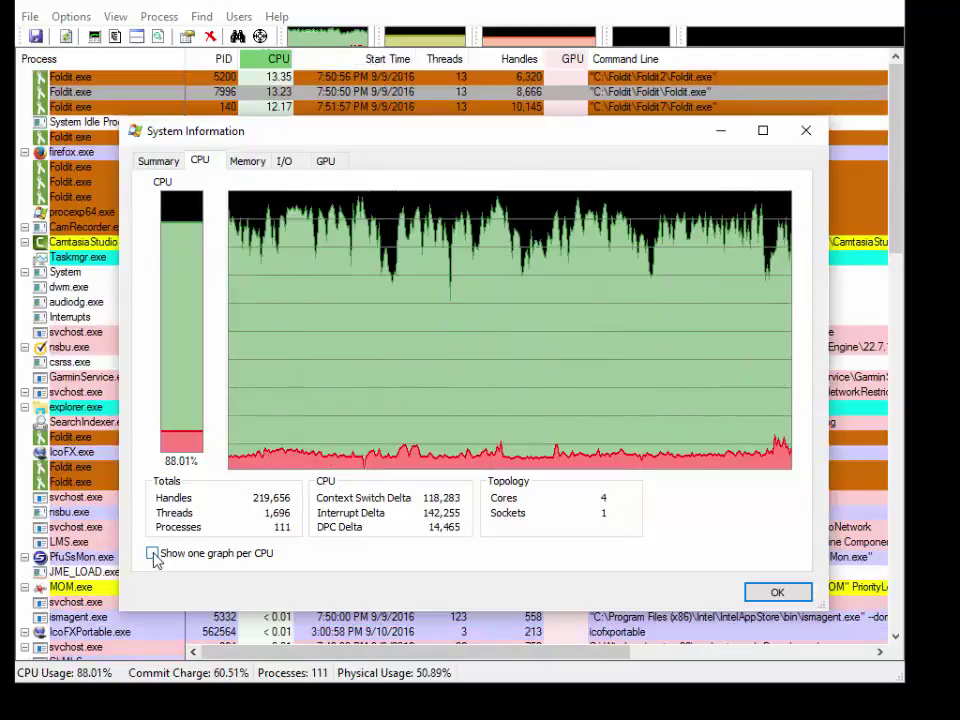
click(153, 555)
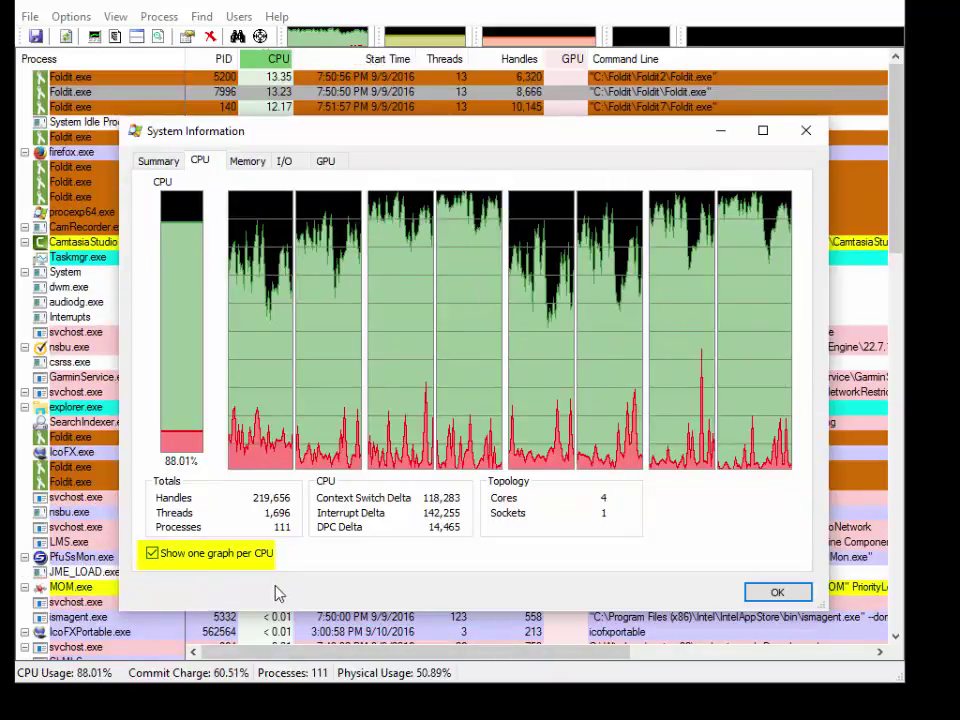
click(762, 596)
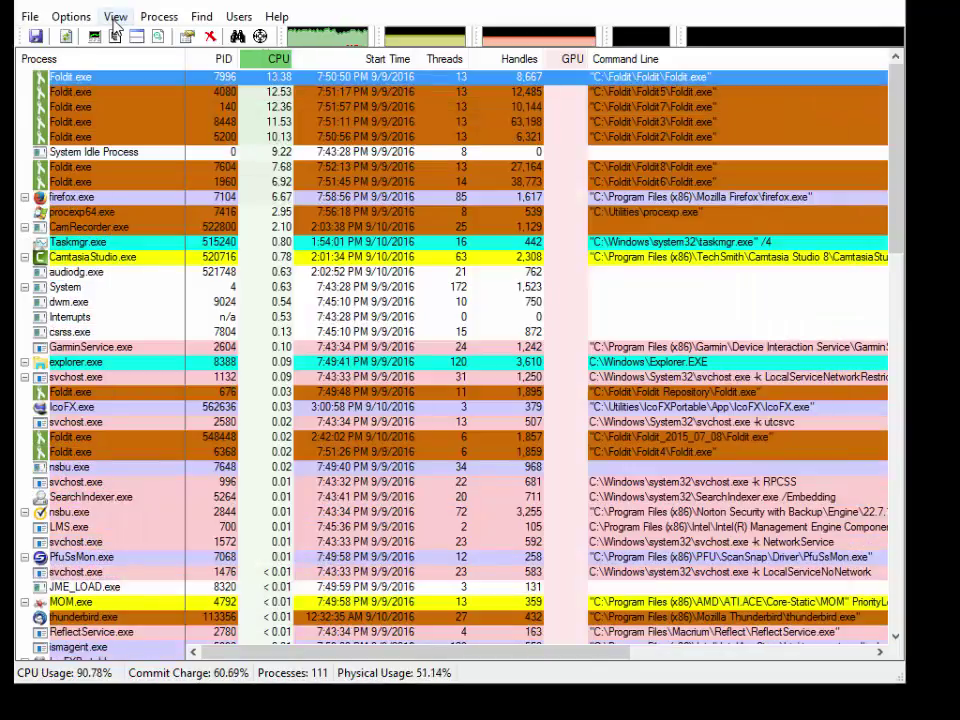
Step: Reopen System Information and compare its summary with the per-CPU graphs
click(116, 18)
click(143, 42)
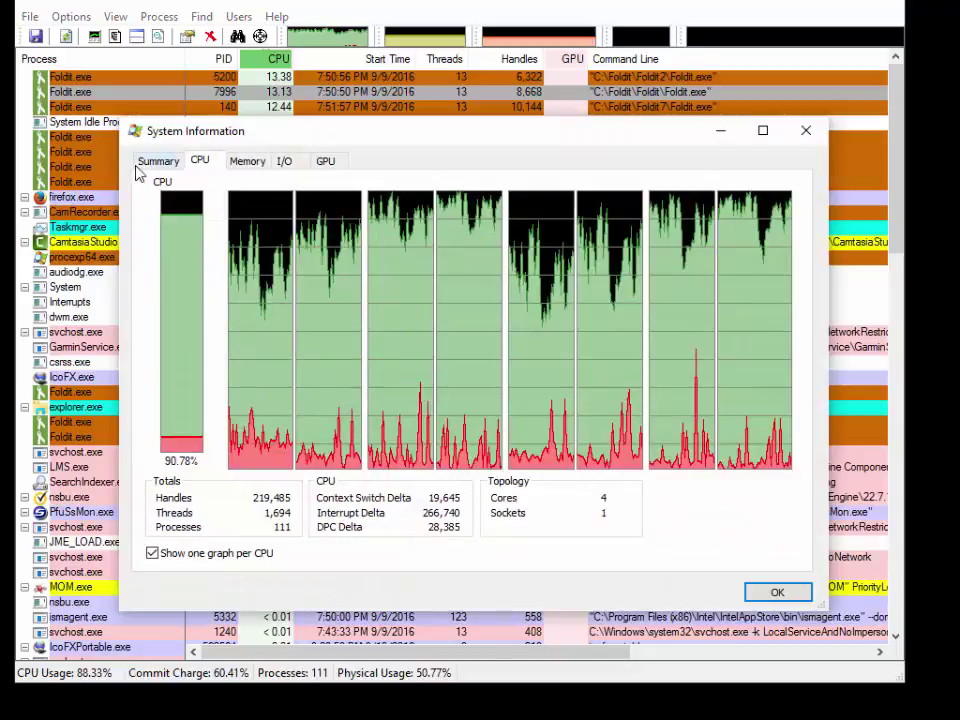
click(142, 164)
click(199, 161)
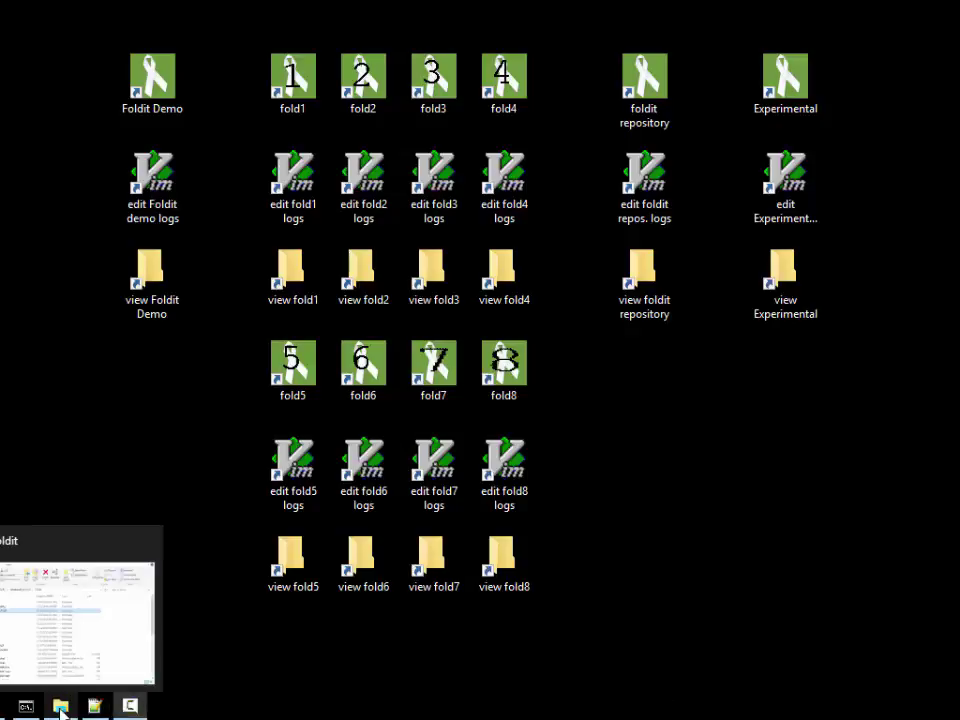
Step: Look over the C:\Foldit folder in File Explorer, and check the target path of the "view Foldit Demo" desktop shortcut
click(60, 707)
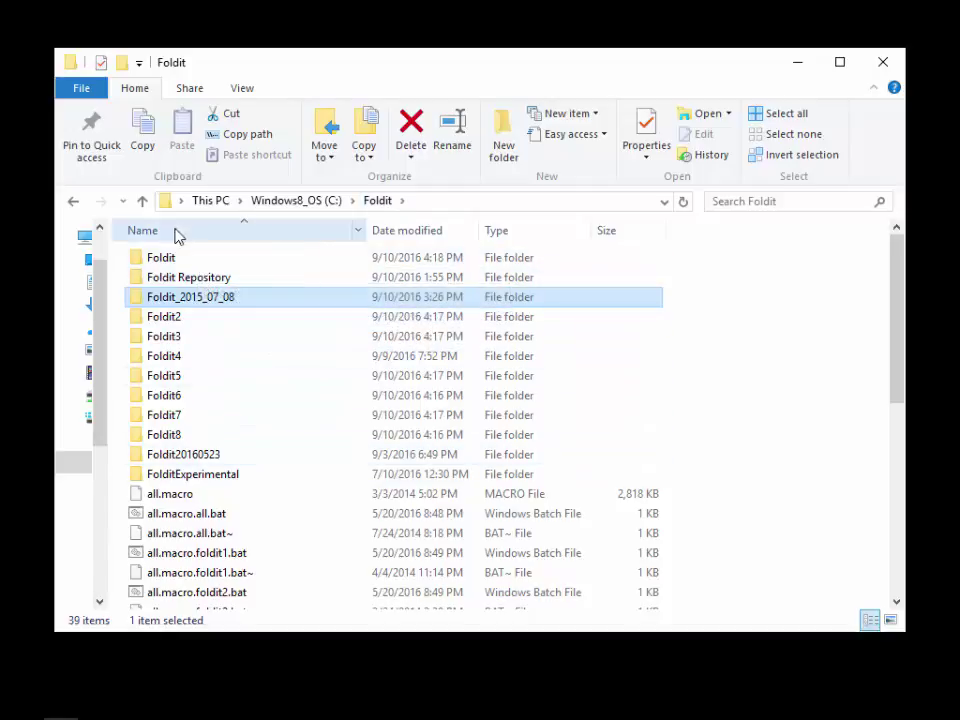
key(alt+F4)
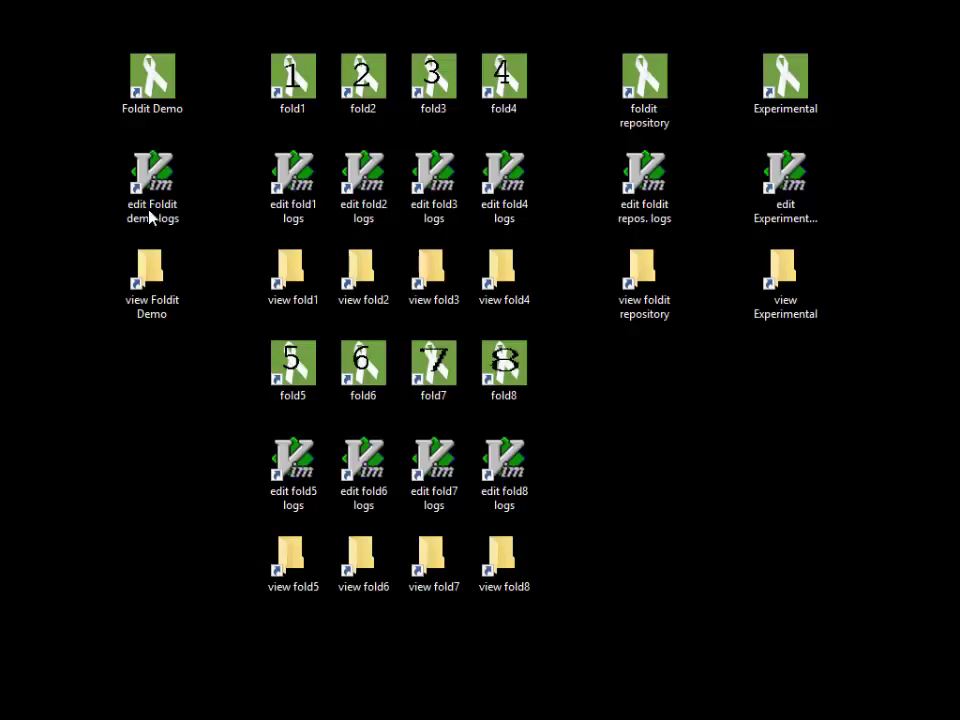
right_click(132, 298)
click(141, 279)
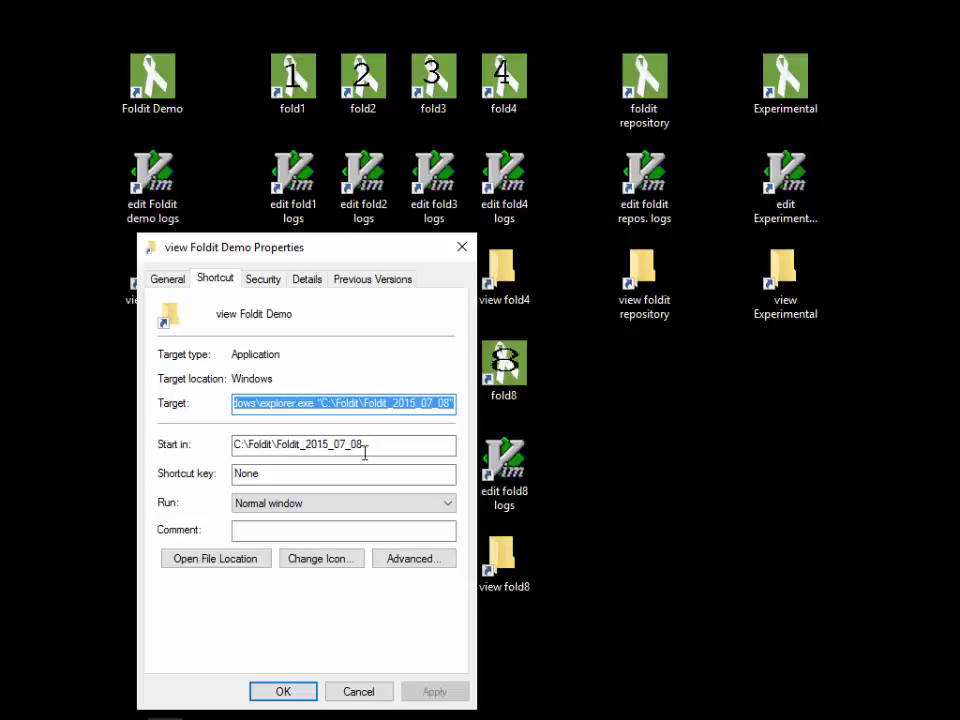
click(360, 693)
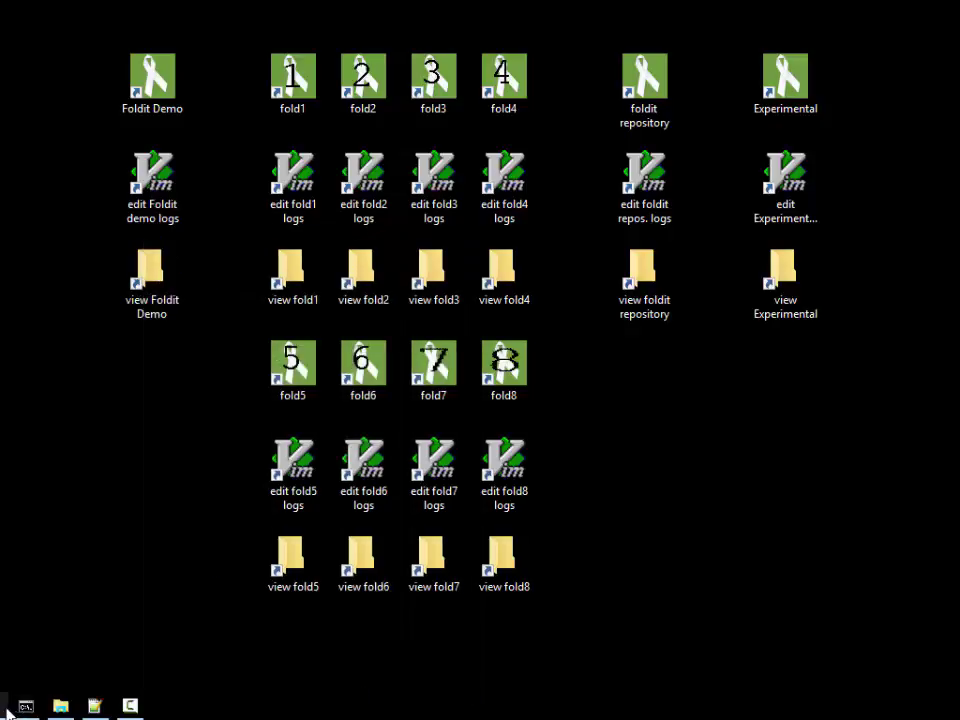
Step: Make a copy of the Foldit_2015_07_08 folder within C:\Foldit
click(50, 710)
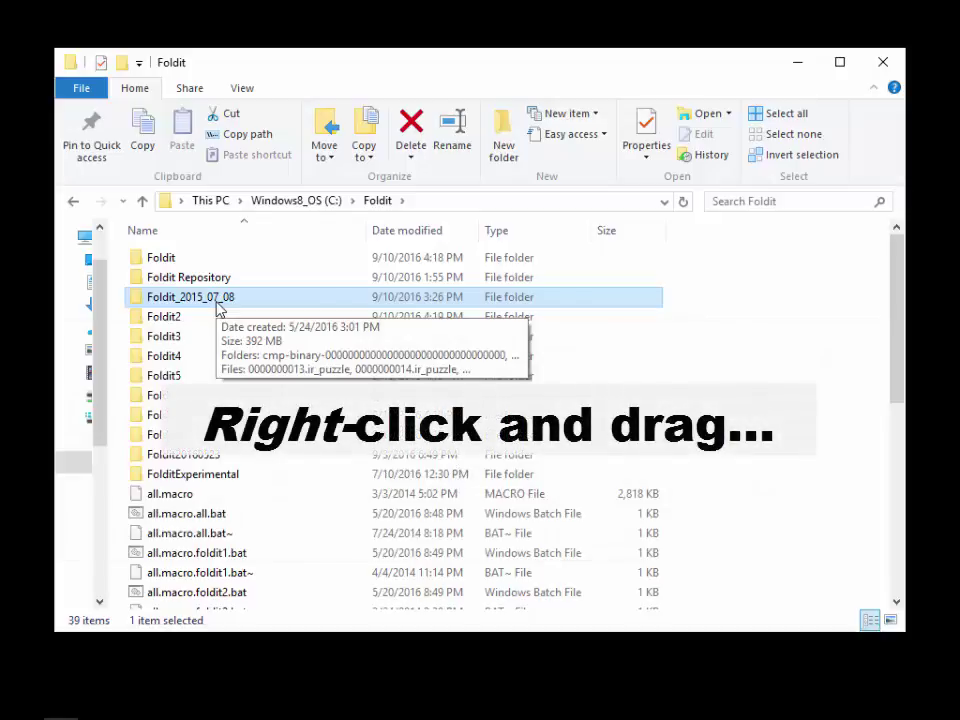
drag(218, 304, 311, 541)
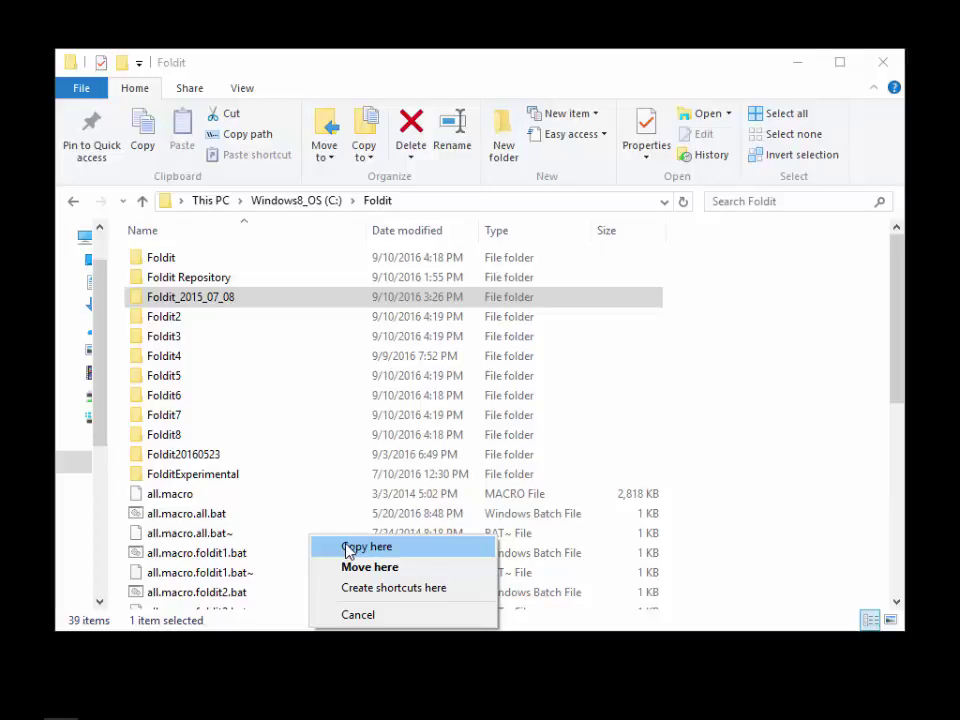
click(347, 548)
drag(343, 9, 319, 168)
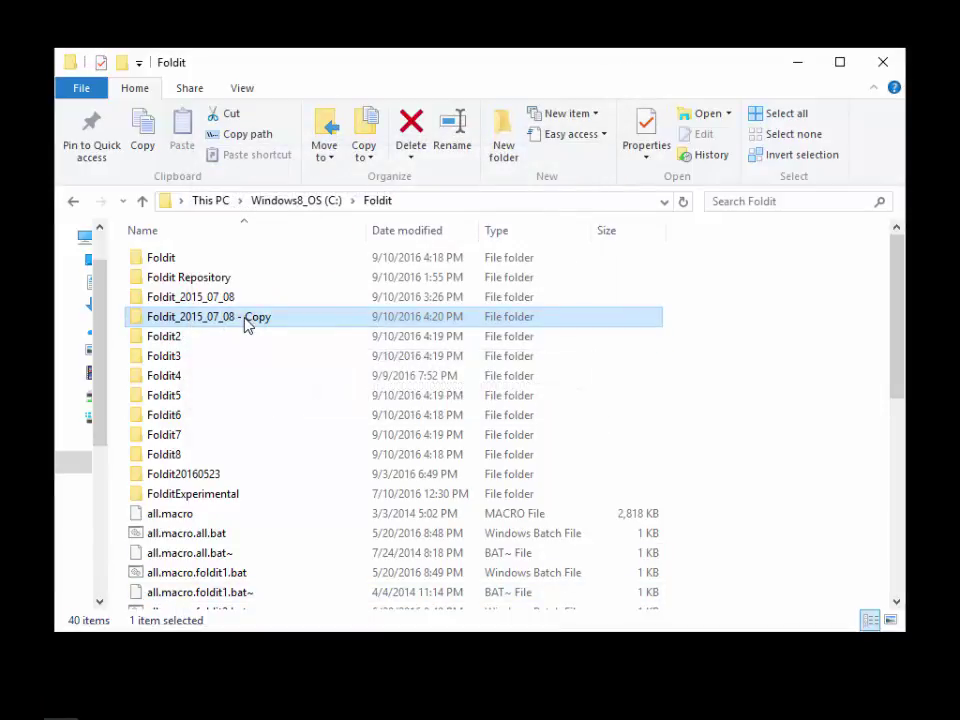
Step: Rename the copied folder as Foldit_New_Demo
click(229, 321)
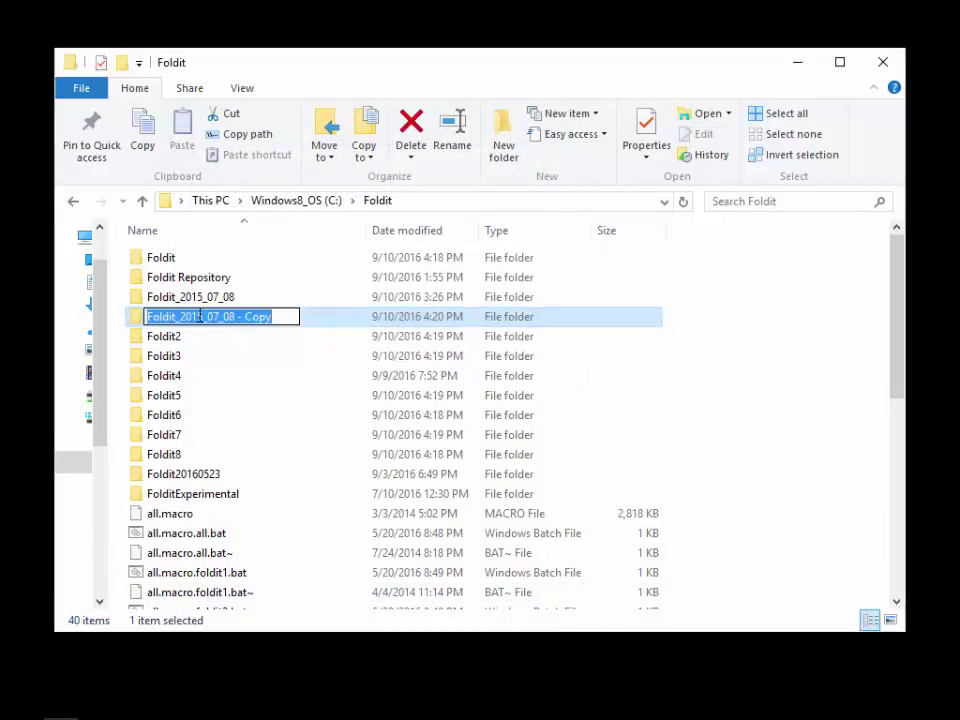
drag(180, 316, 285, 314)
text(New_Demo)
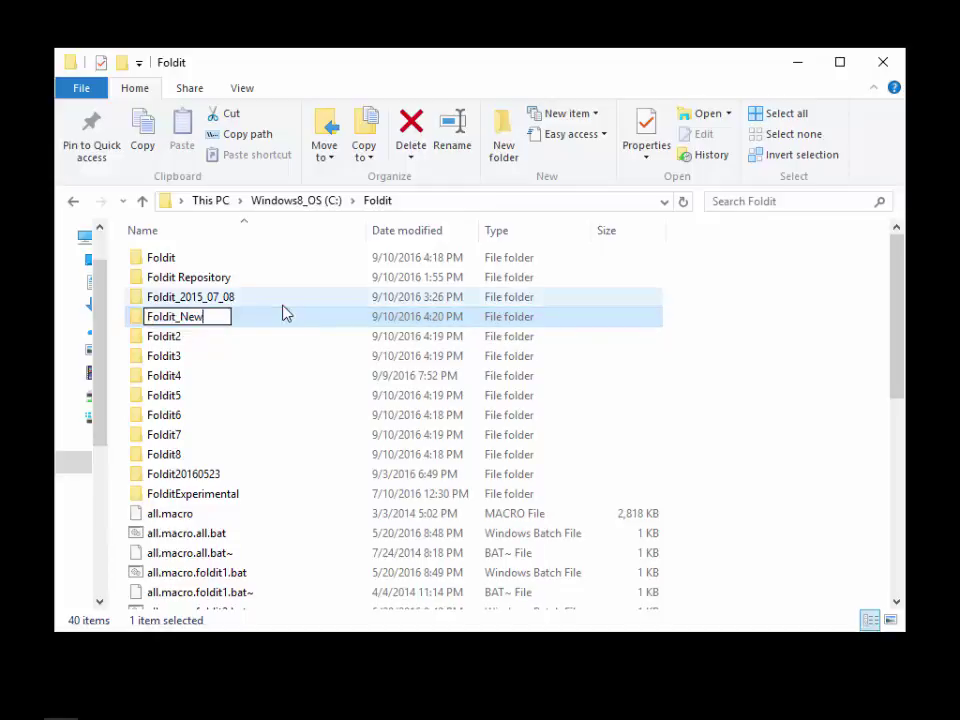
key(Return)
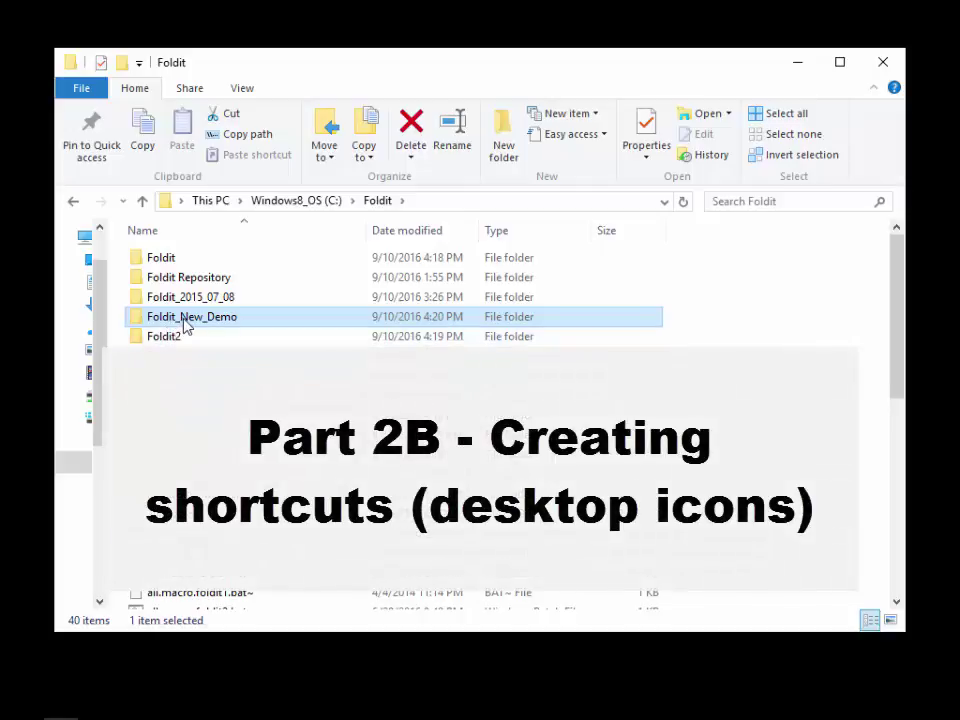
Step: Create a desktop shortcut to the Foldit_New_Demo folder and place it in the row of the "view fold5" icon
drag(184, 325, 33, 348)
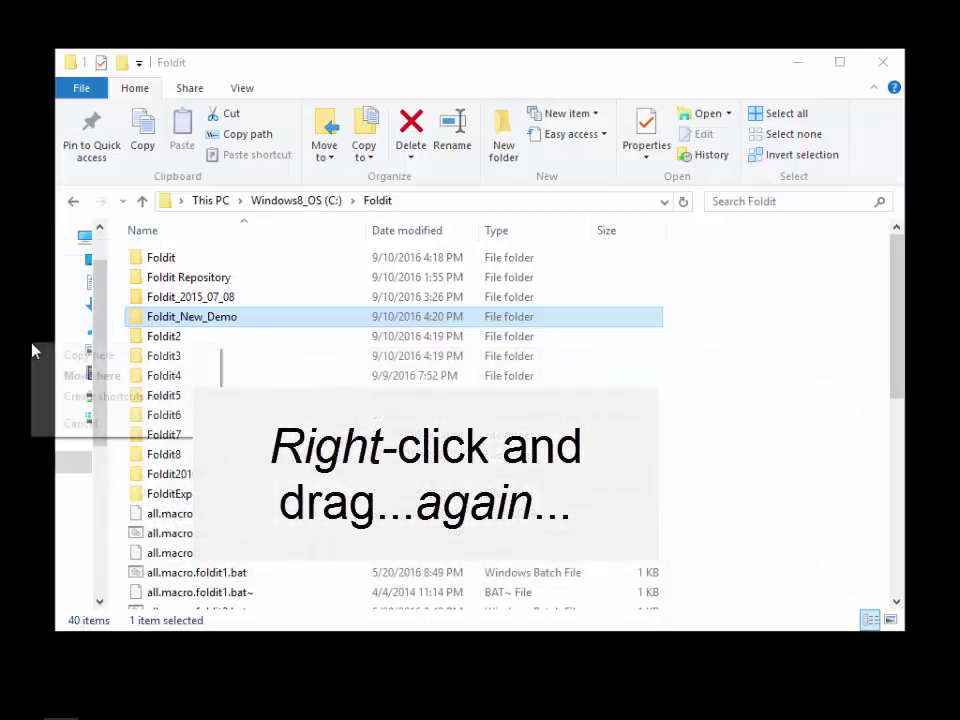
click(72, 403)
drag(10, 275, 135, 529)
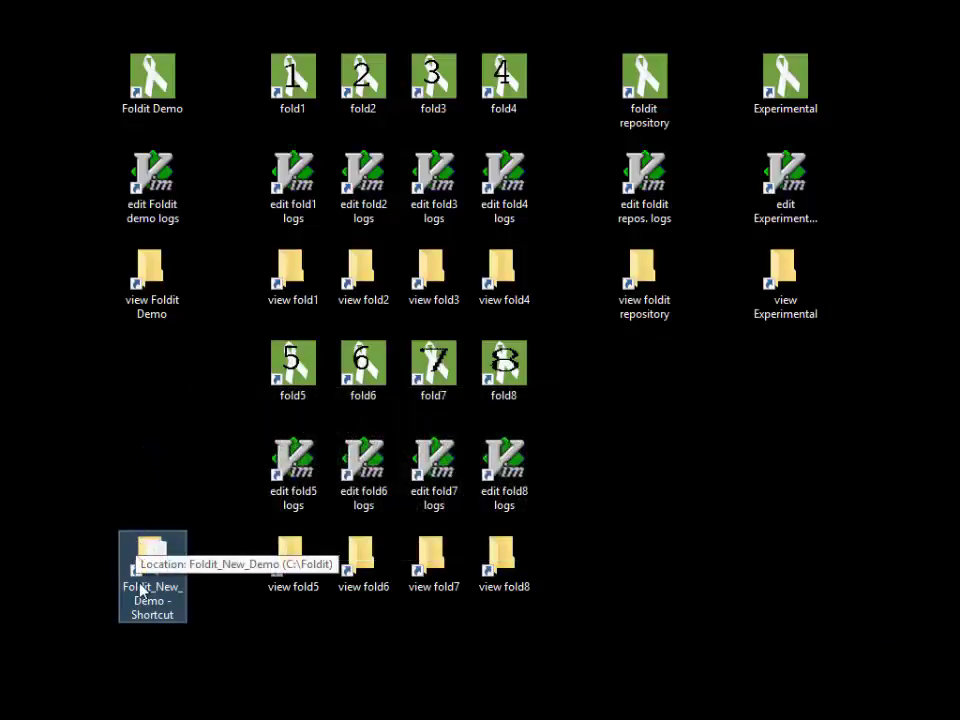
click(319, 706)
Step: Rename the new folder shortcut on the desktop as "view Foldit New Demo"
click(125, 568)
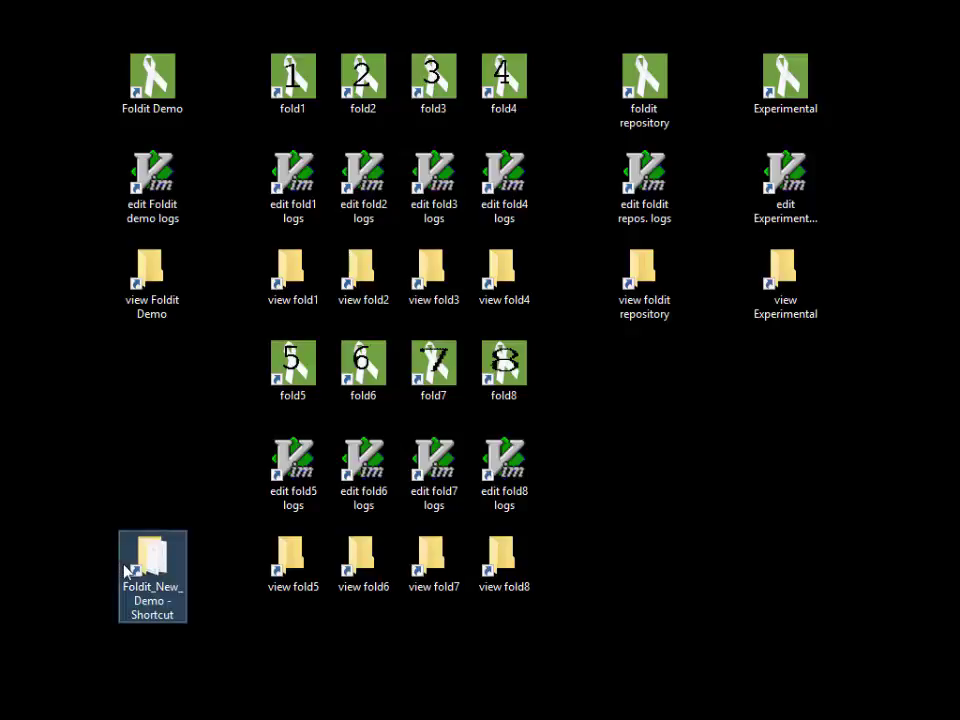
key(F2)
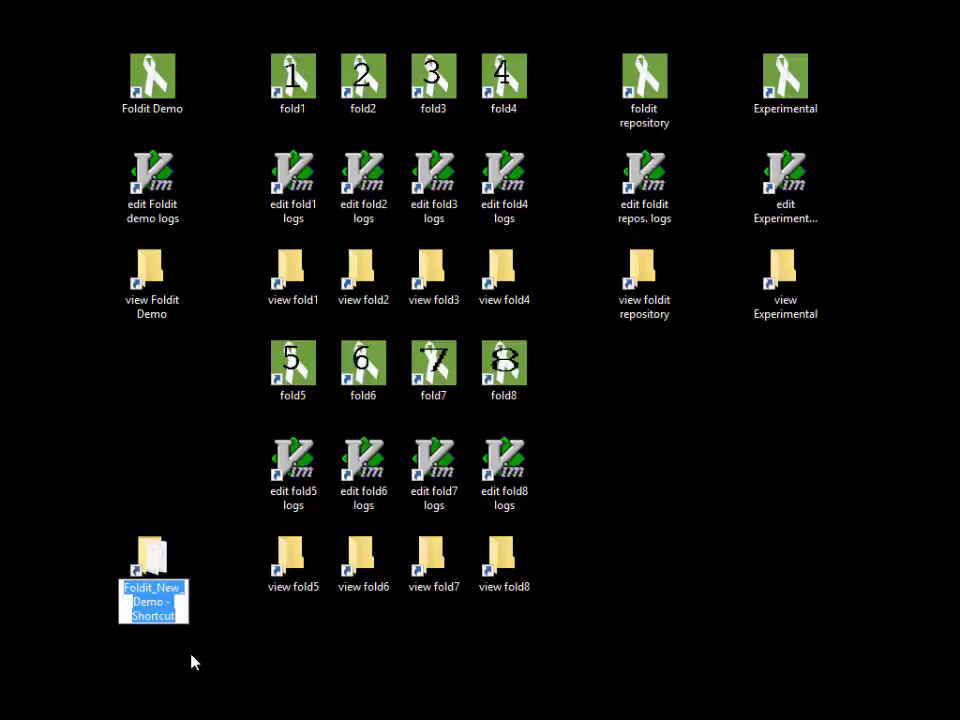
text(vi)
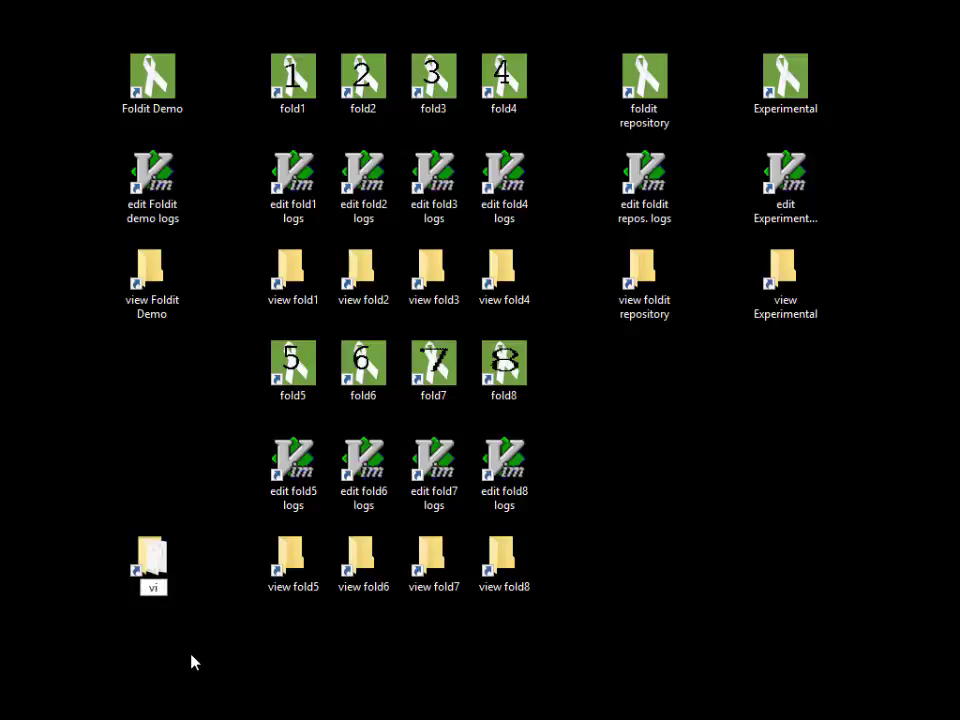
text(ew Foldit New Demo)
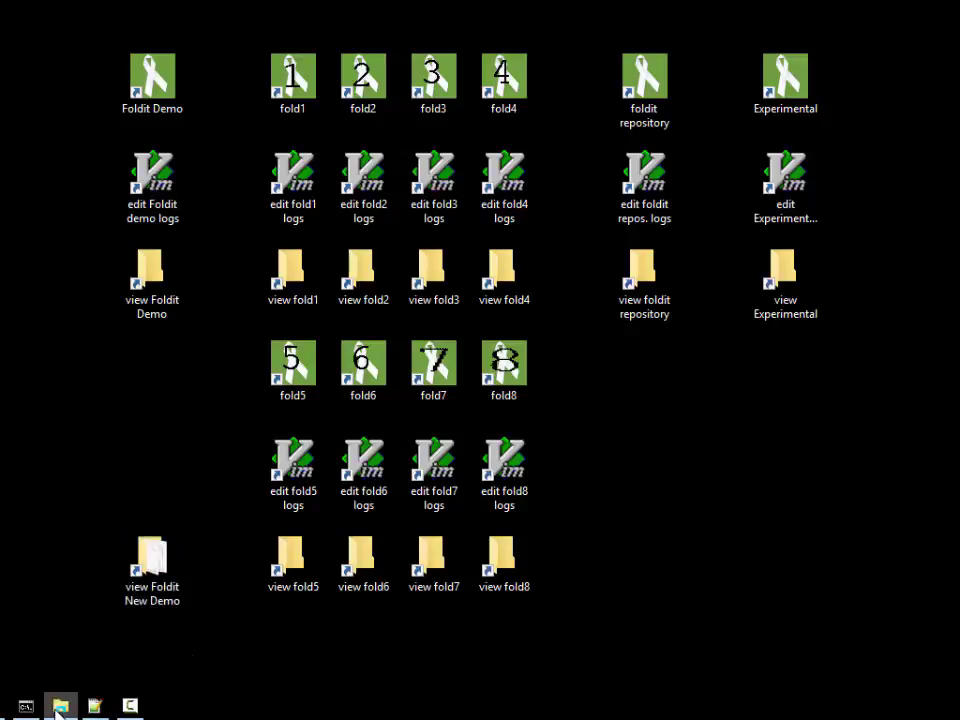
Step: Create a desktop shortcut to Foldit.exe from the Foldit_New_Demo folder and place it in the row of the "fold5" icon
click(58, 711)
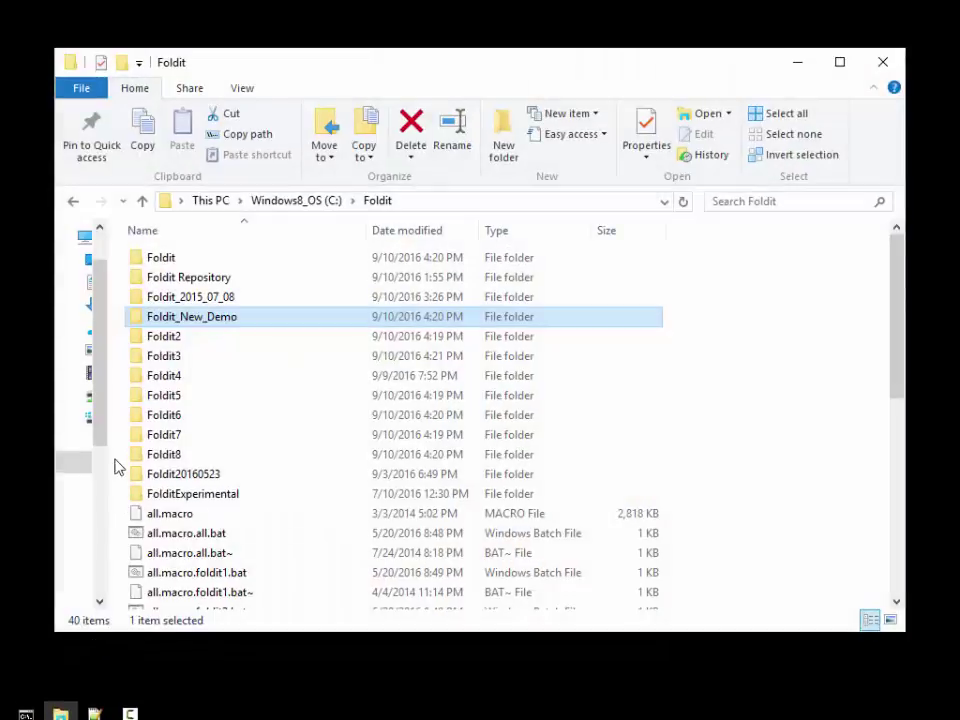
double_click(178, 317)
key(f)
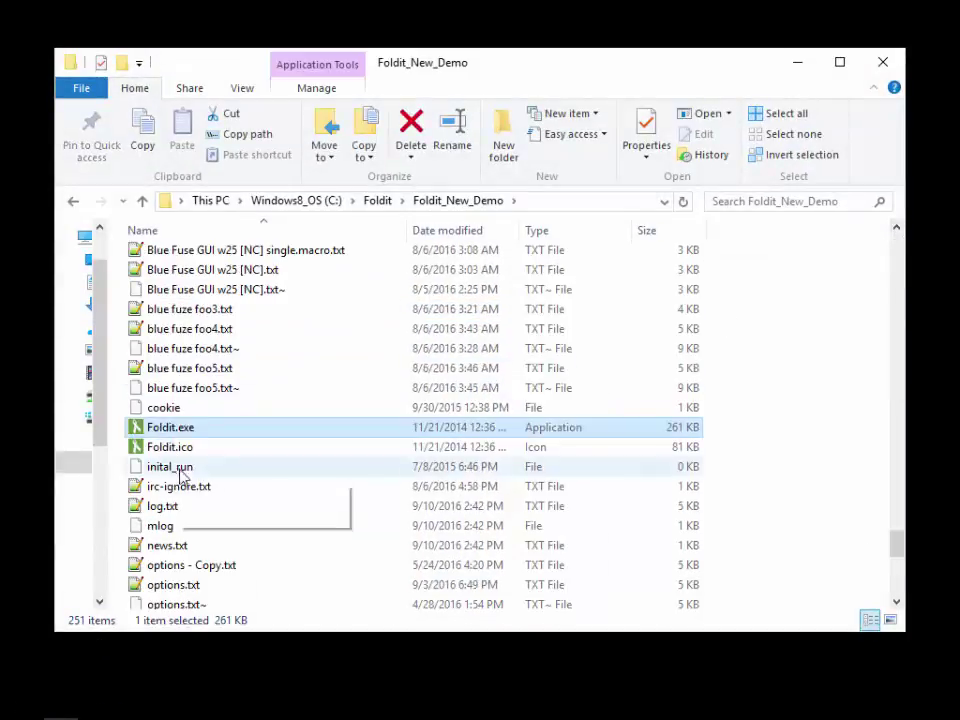
drag(182, 424, 146, 703)
click(228, 656)
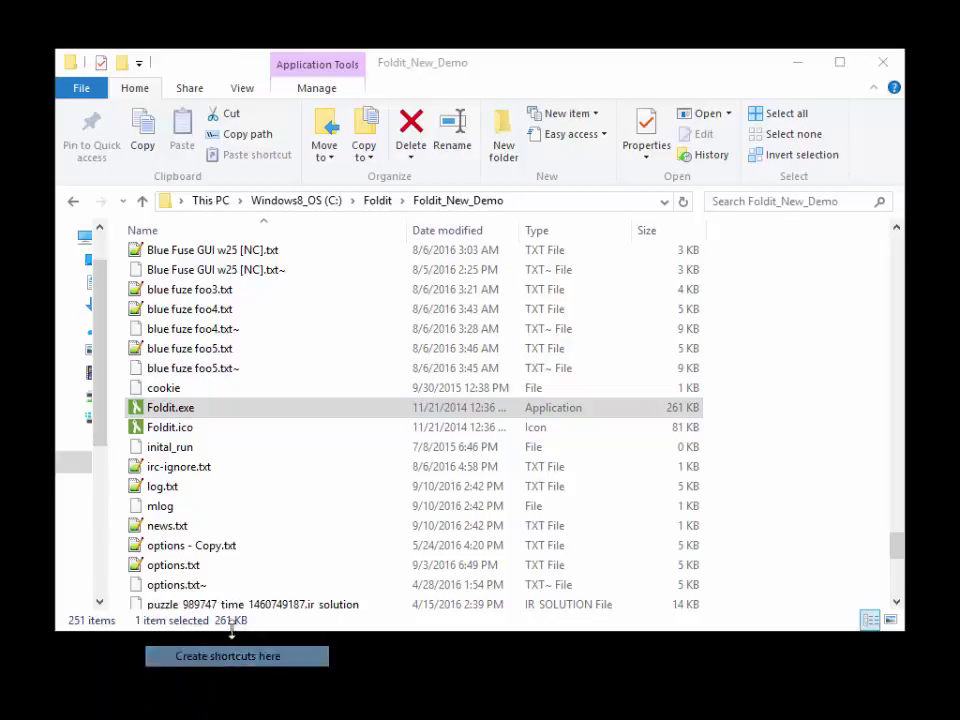
click(797, 62)
drag(137, 648, 137, 362)
Step: Rename the new Foldit.exe shortcut on the desktop as "Foldit Demo"
click(148, 410)
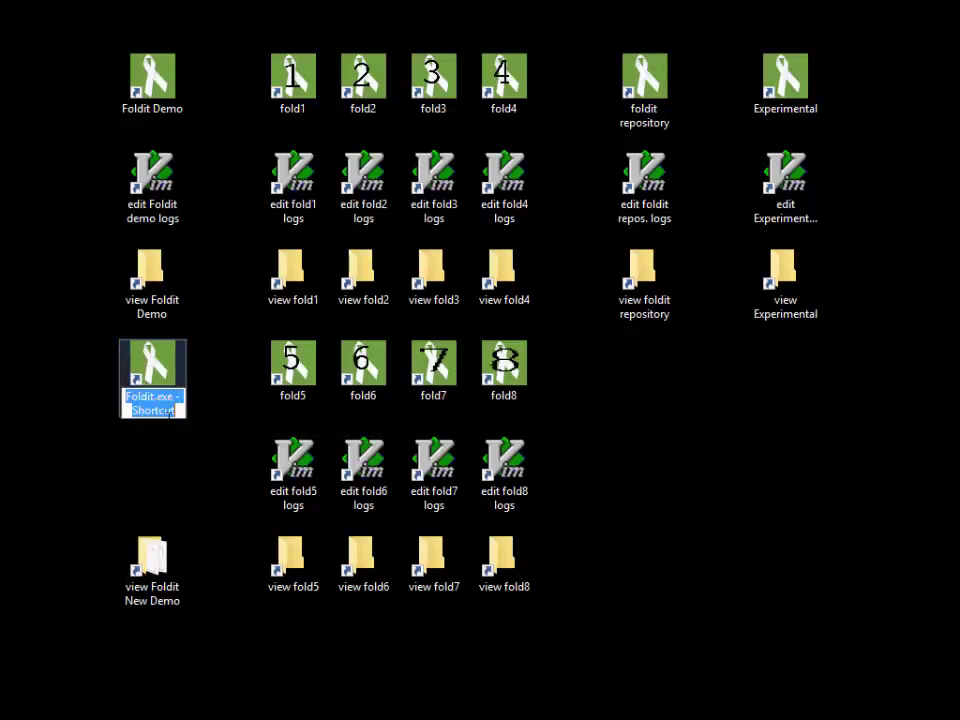
text(Foldit Demo)
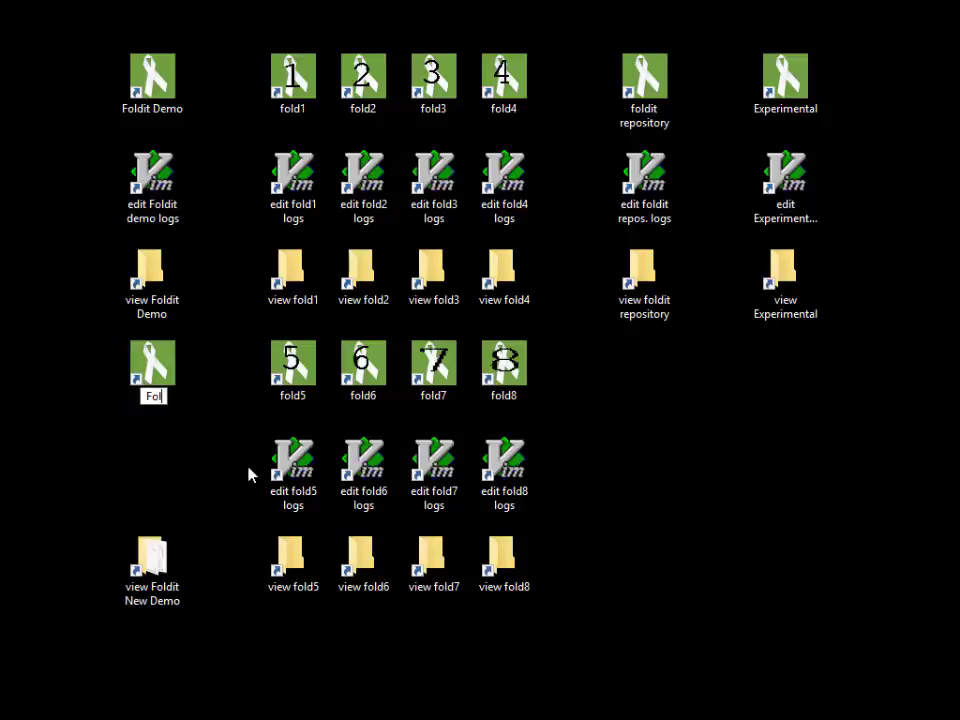
key(Return)
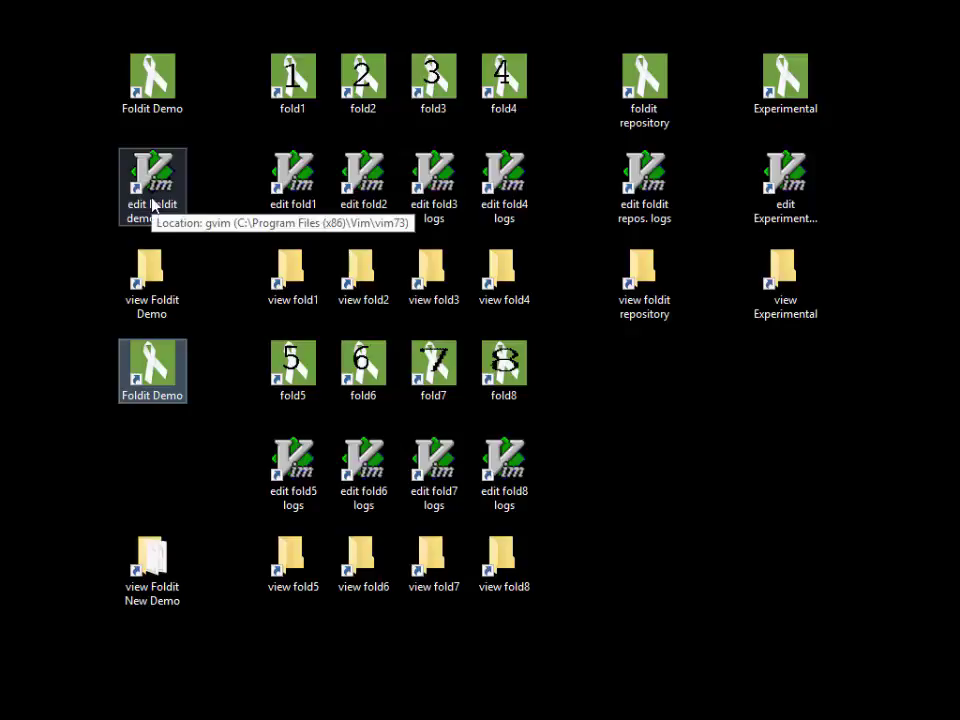
Step: Copy the "edit Foldit demo logs" shortcut to the spot above "view Foldit New Demo" and rename the copy as "edit Foldit New Demo"
drag(152, 205, 160, 488)
click(195, 495)
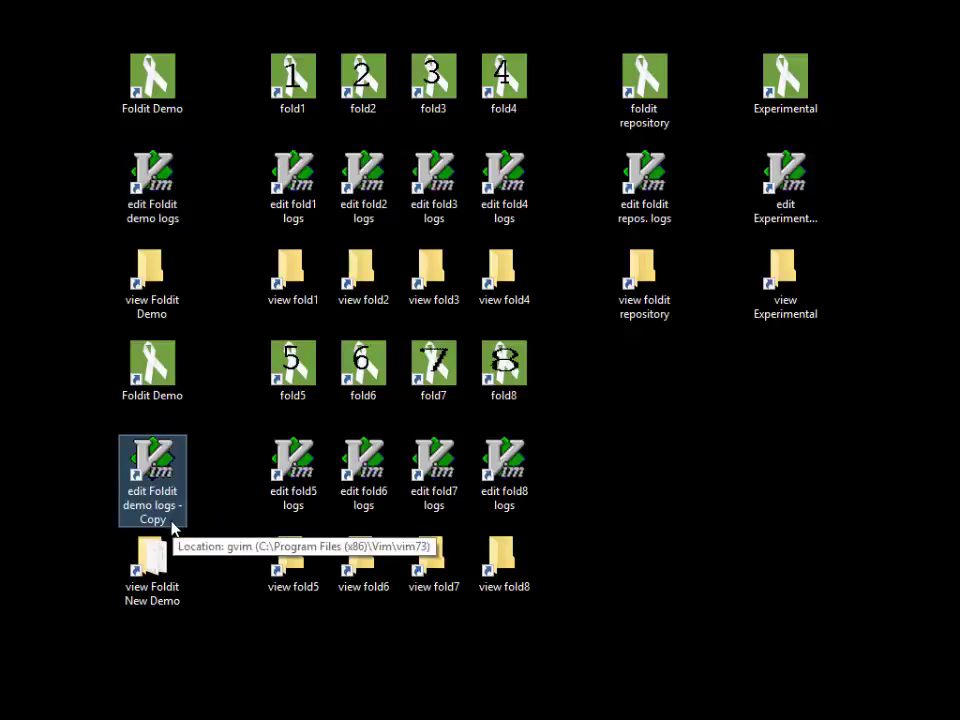
key(F2)
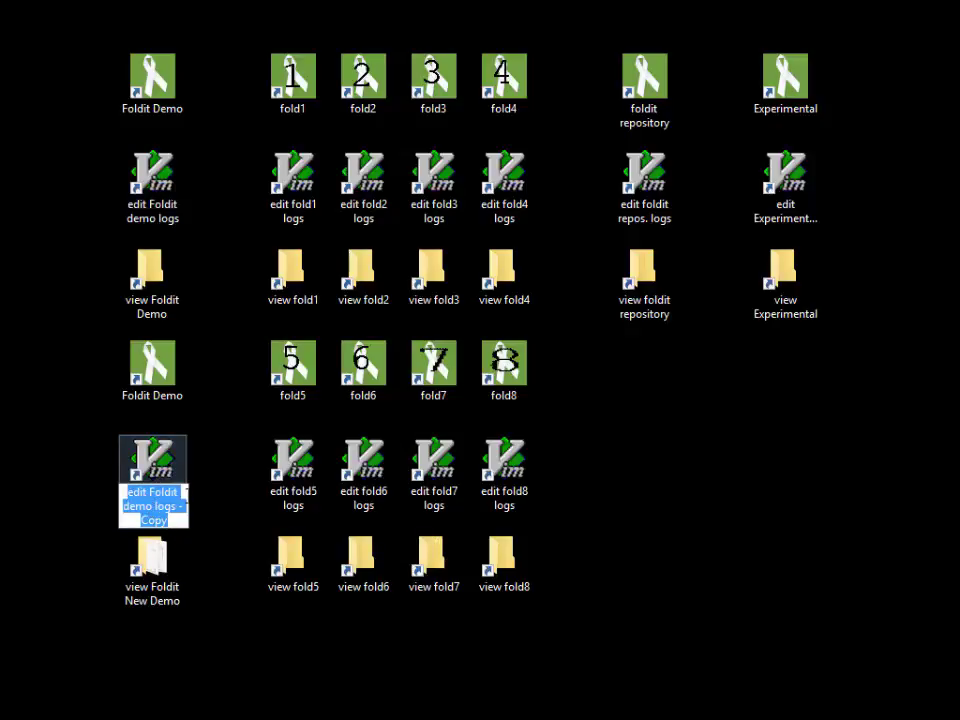
drag(185, 494, 187, 522)
key(BackSpace)
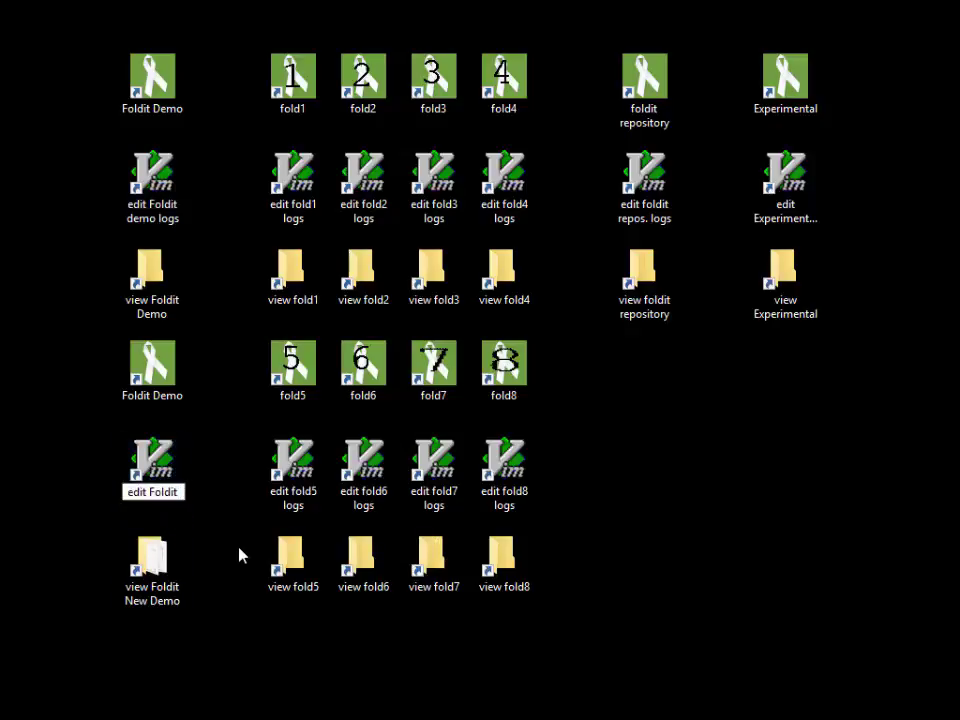
text(New Demo)
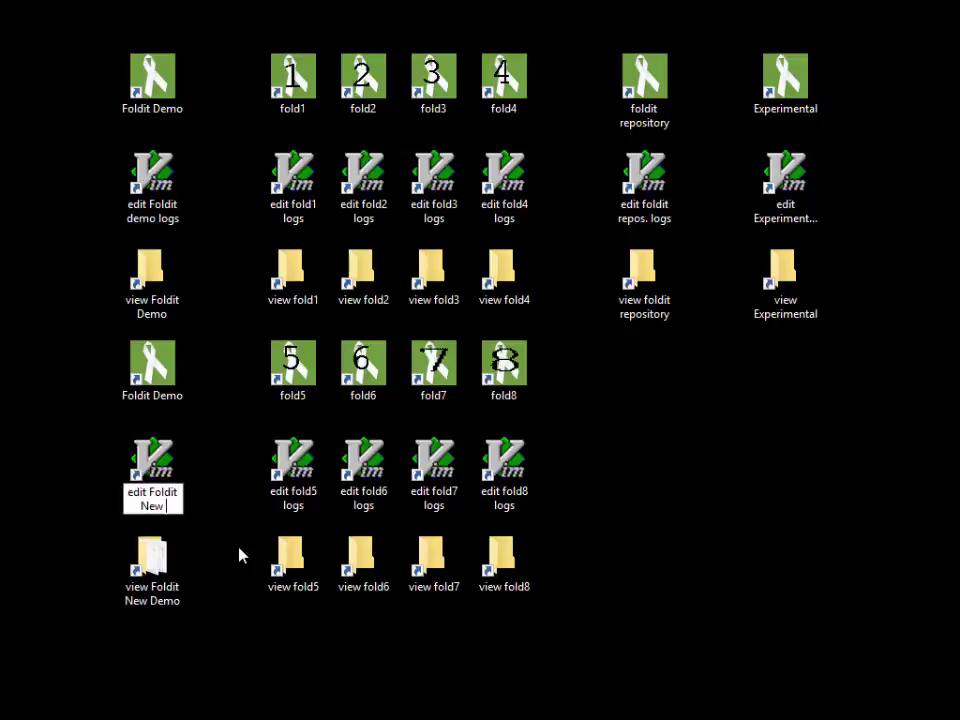
key(Return)
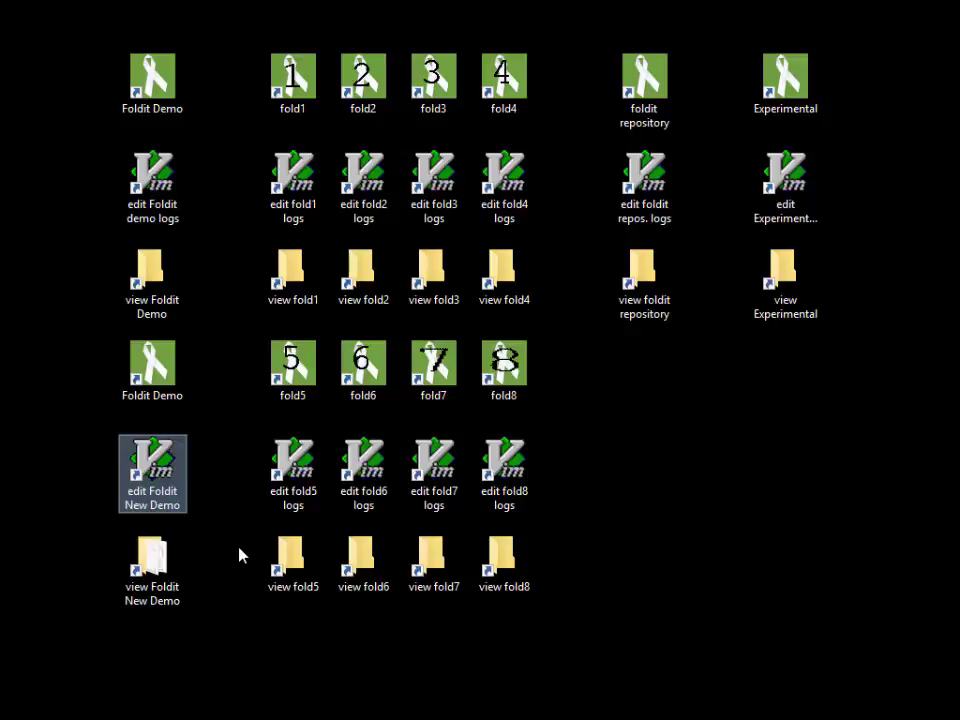
Step: In the properties of the "edit Foldit New Demo" shortcut, set the start-in folder to C:\Foldit\Foldit_New_Demo
right_click(165, 487)
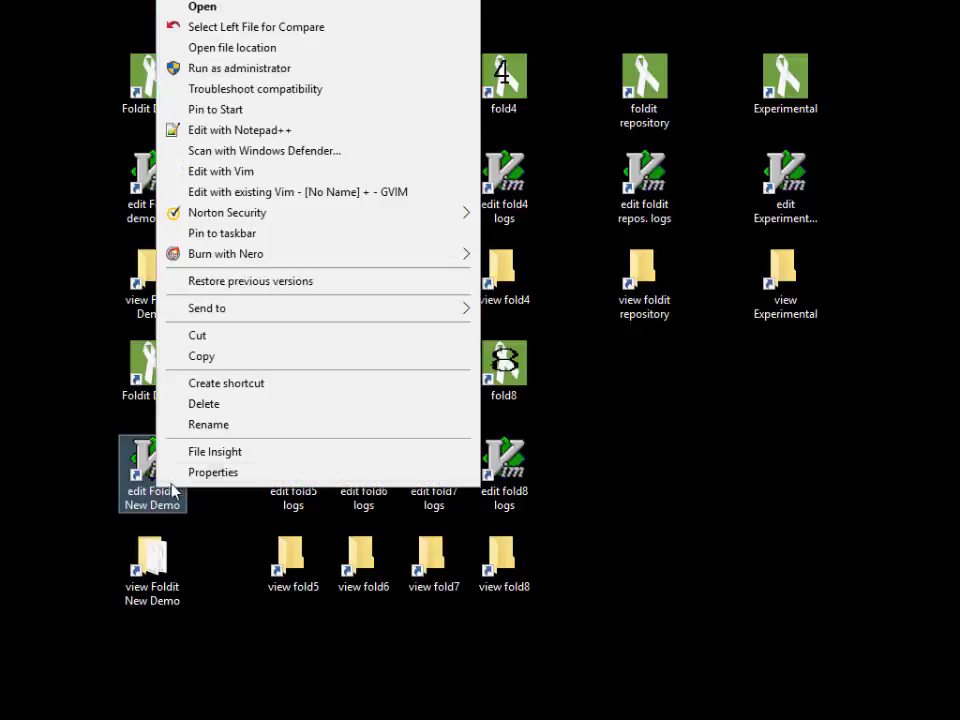
click(183, 484)
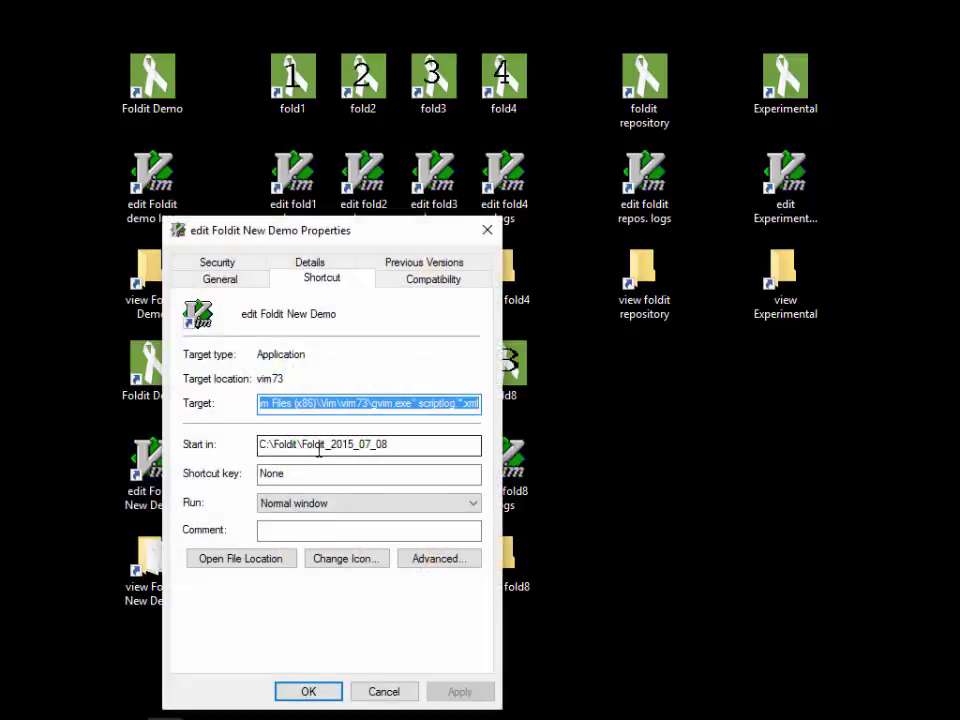
drag(326, 449, 400, 441)
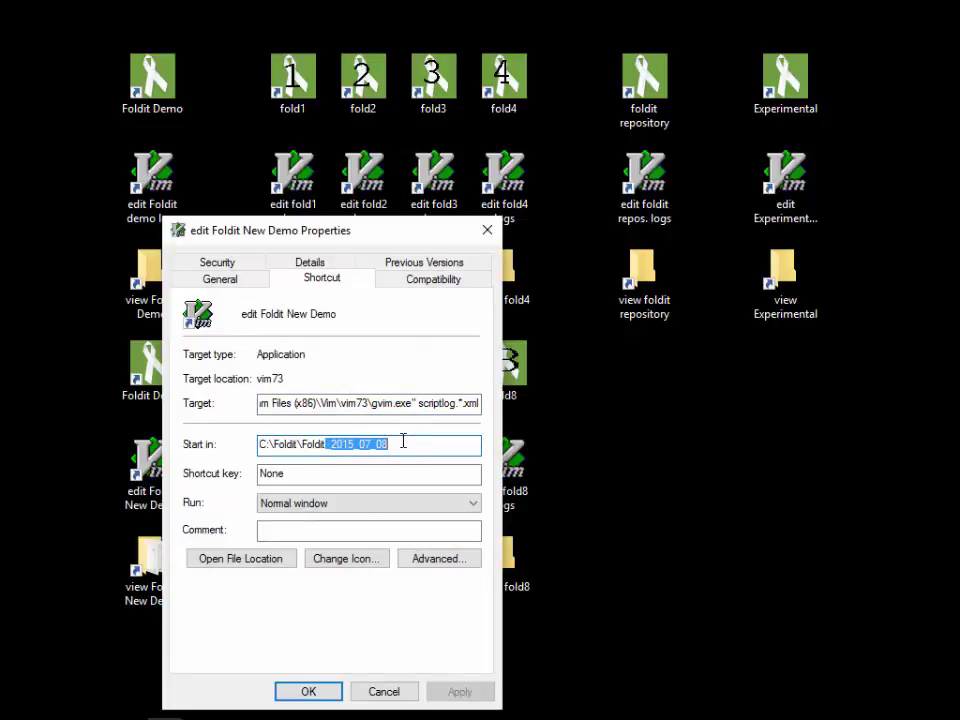
text(_n)
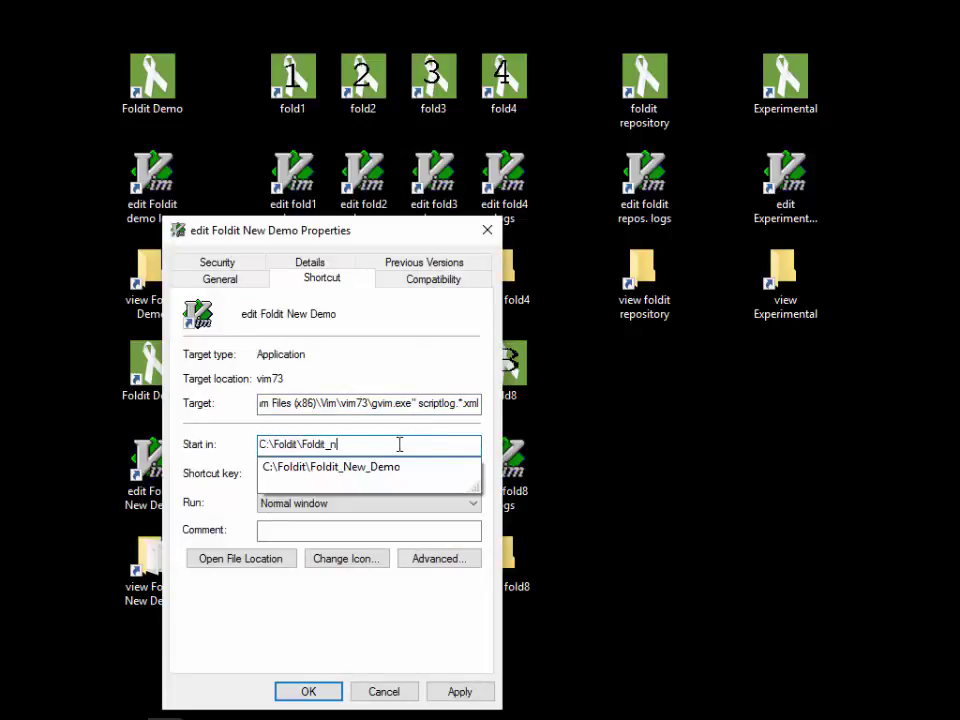
text(e)
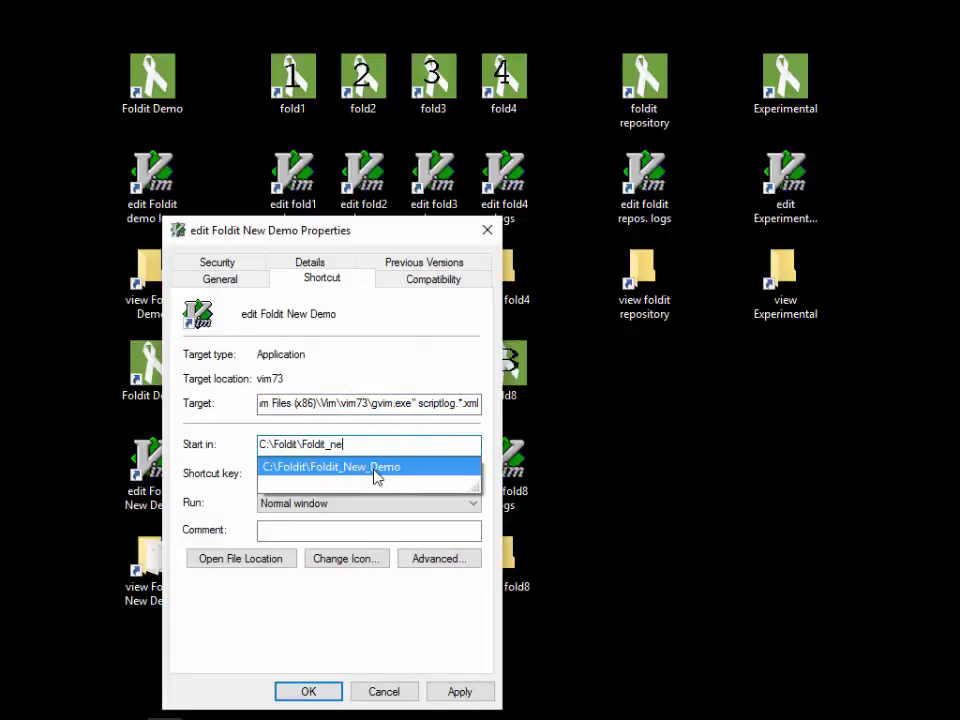
click(376, 467)
Step: Look over the shortcut's target command line and save the changed shortcut properties
key(Right)
key(Right)
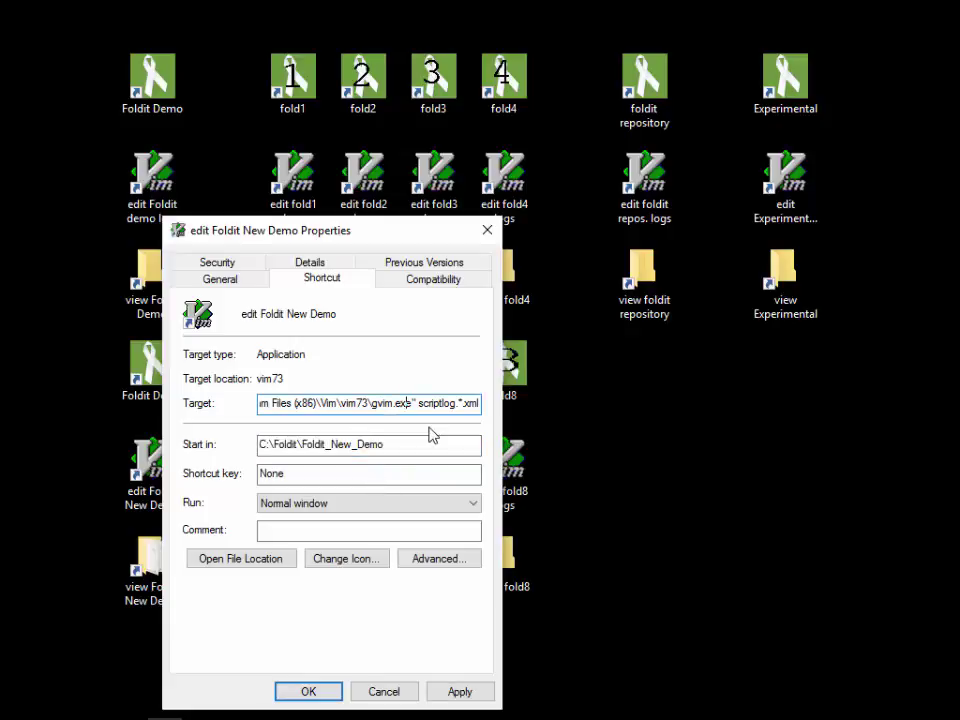
key(Left)
key(Left)
key(Left)
key(Left)
key(Left)
key(Left)
click(308, 692)
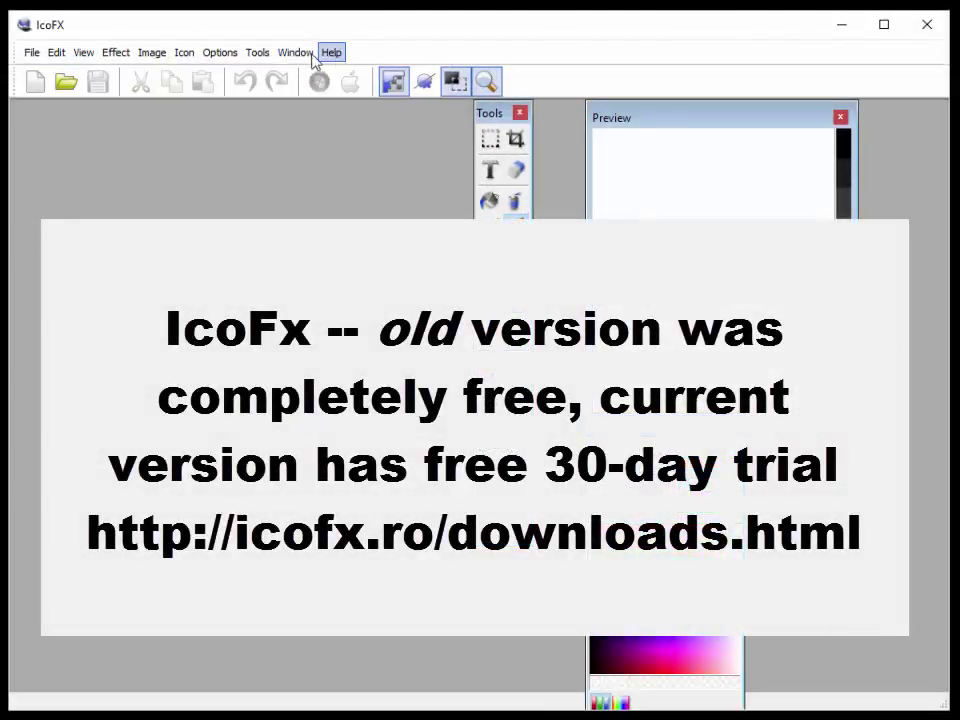
Step: In IcoFX, open Foldit.ico from the C:\Foldit\Foldit_New_Demo folder
click(33, 58)
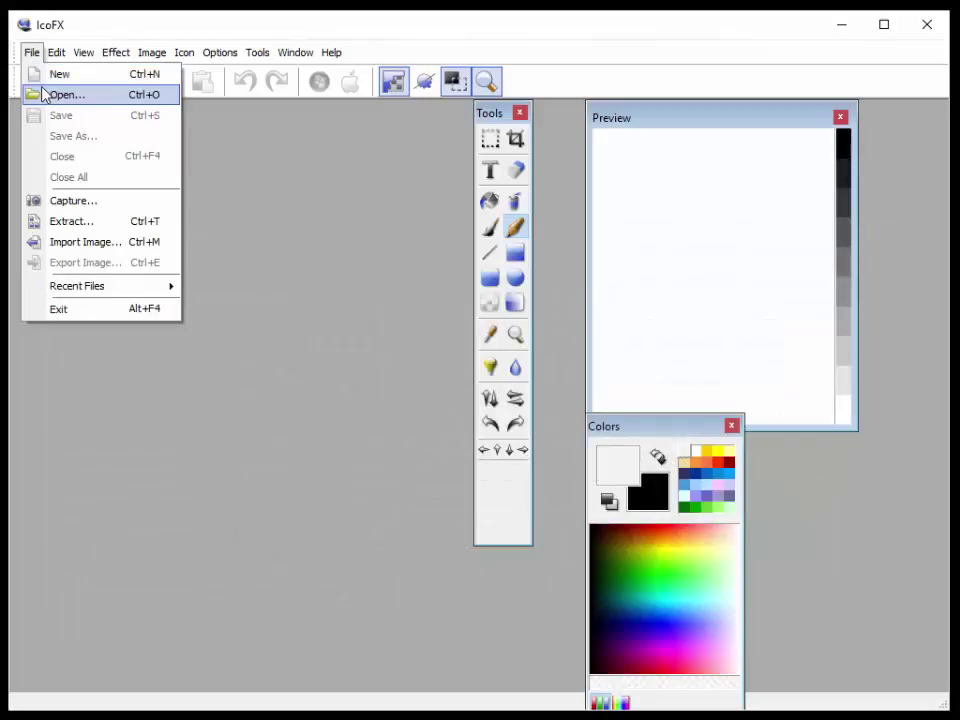
click(62, 94)
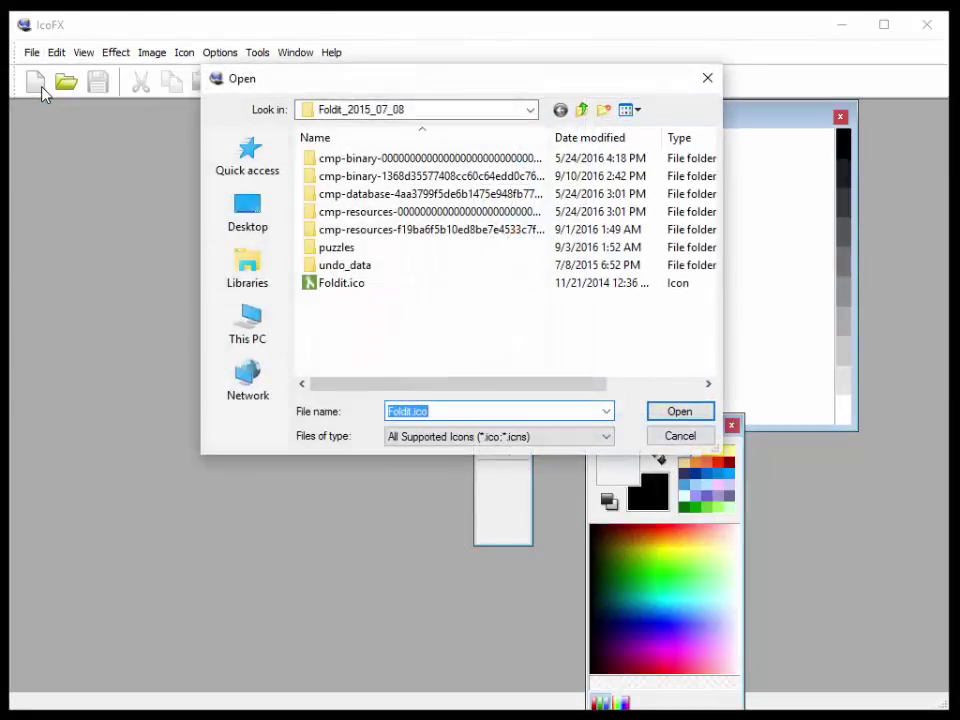
click(584, 110)
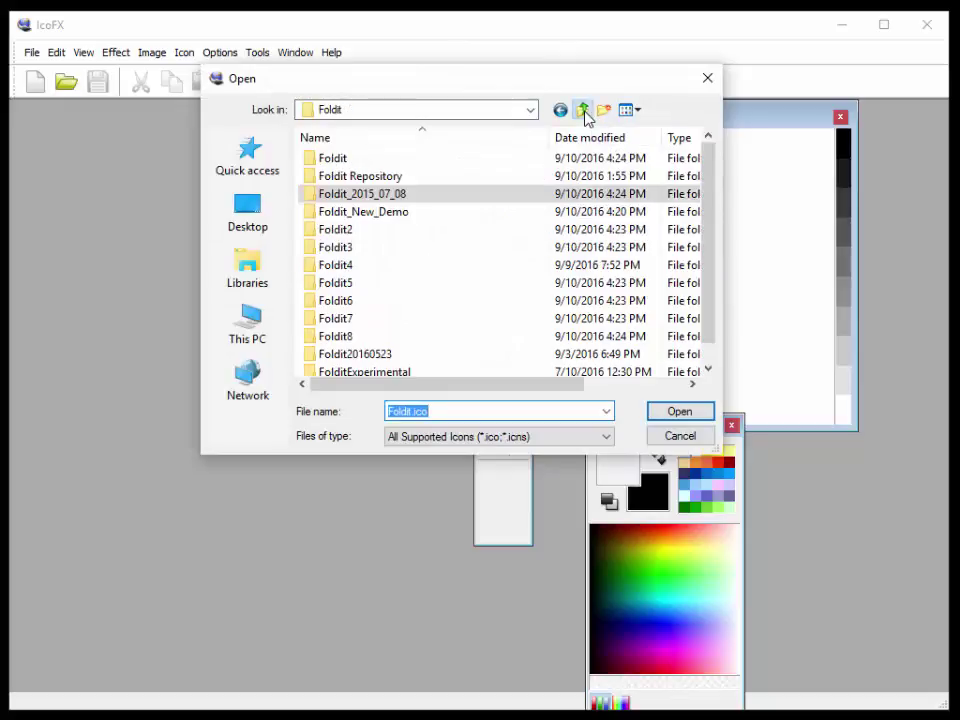
double_click(377, 212)
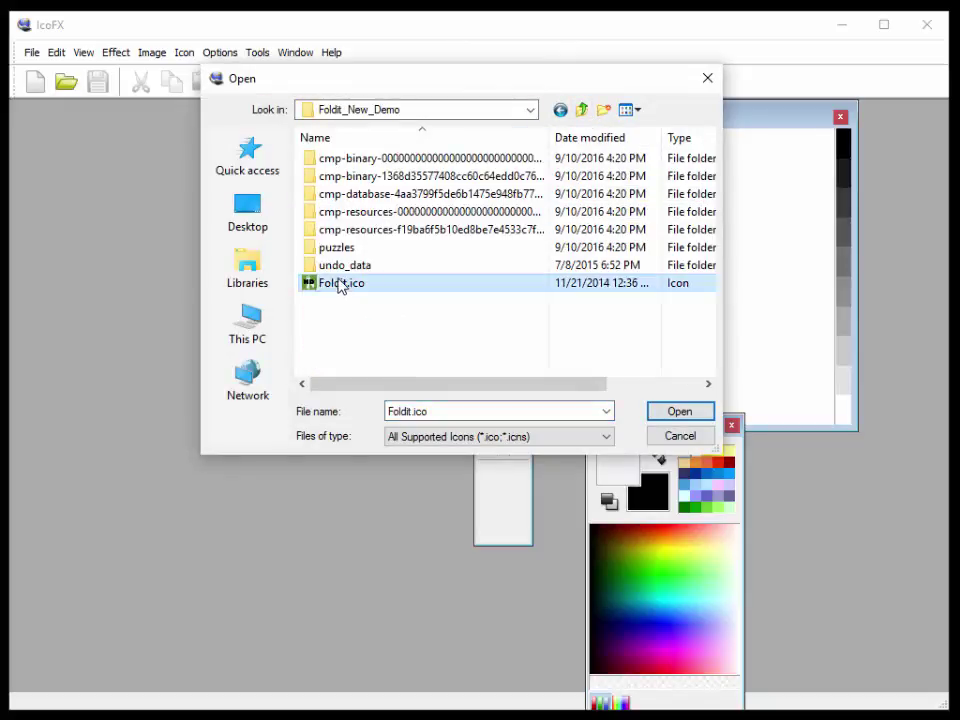
click(341, 285)
double_click(309, 285)
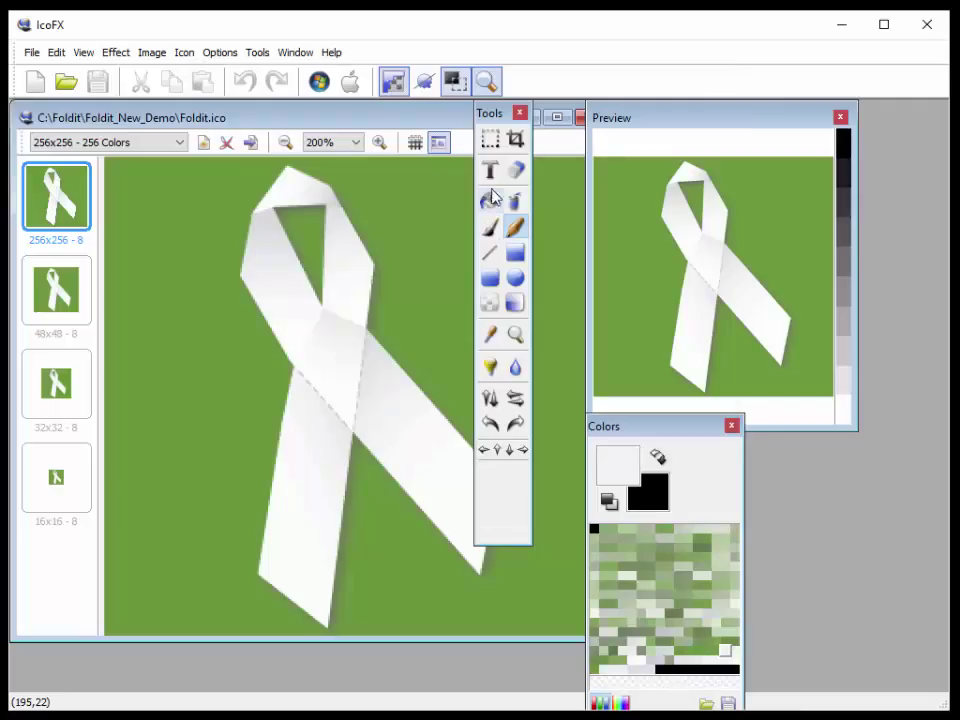
Step: Place the text "ND" in Arial Black, size 30, on the 256x256 icon image with the Text tool
click(490, 170)
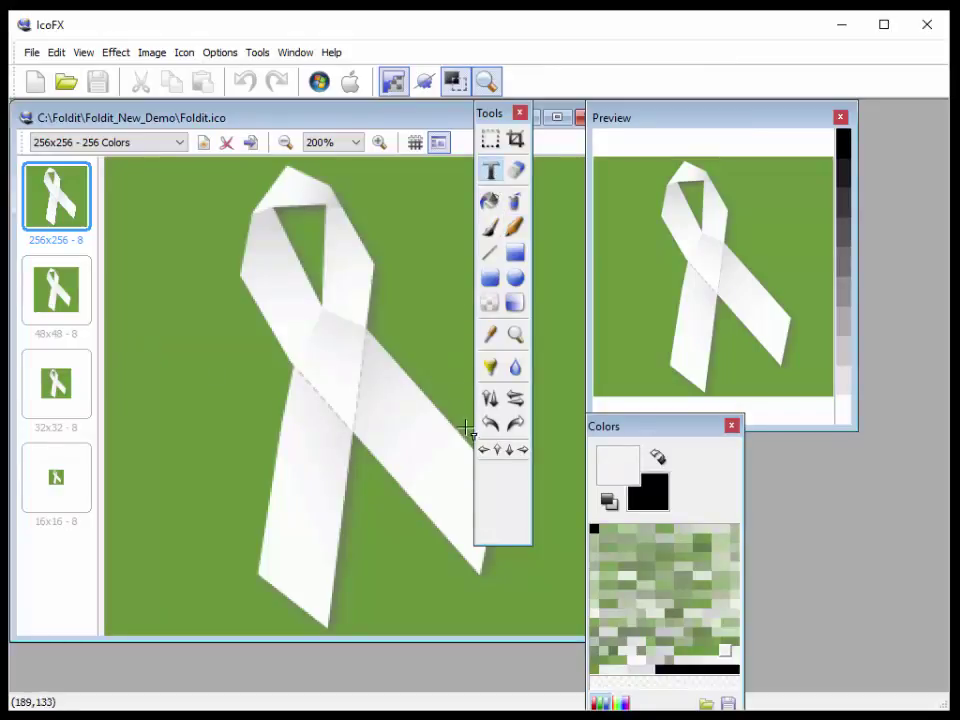
click(235, 295)
click(488, 319)
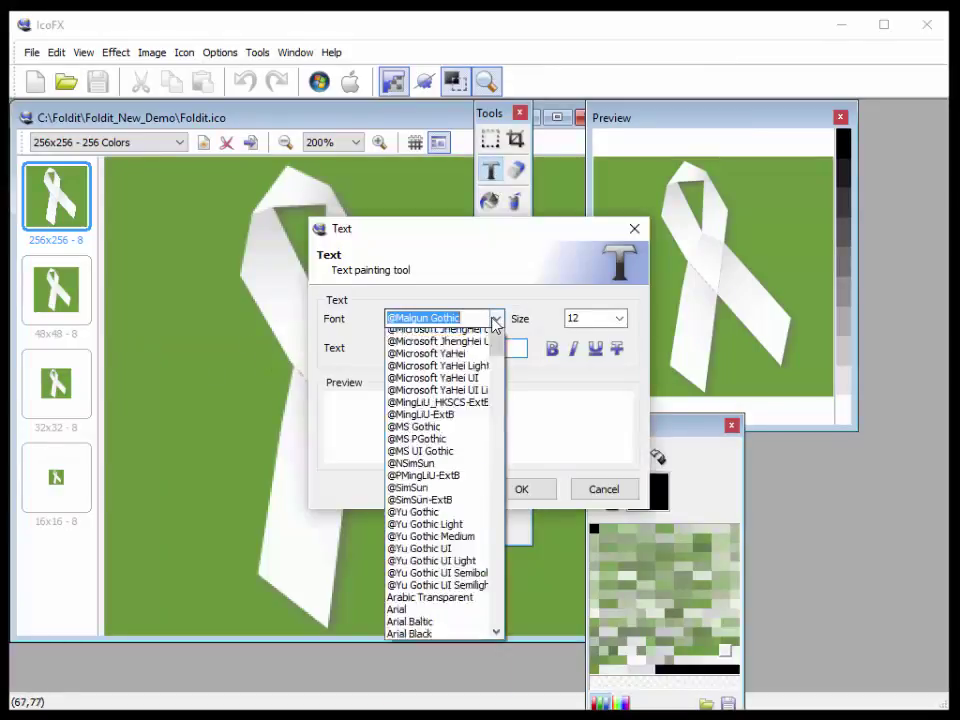
scroll(497, 427, down, 3)
scroll(497, 427, down, 1)
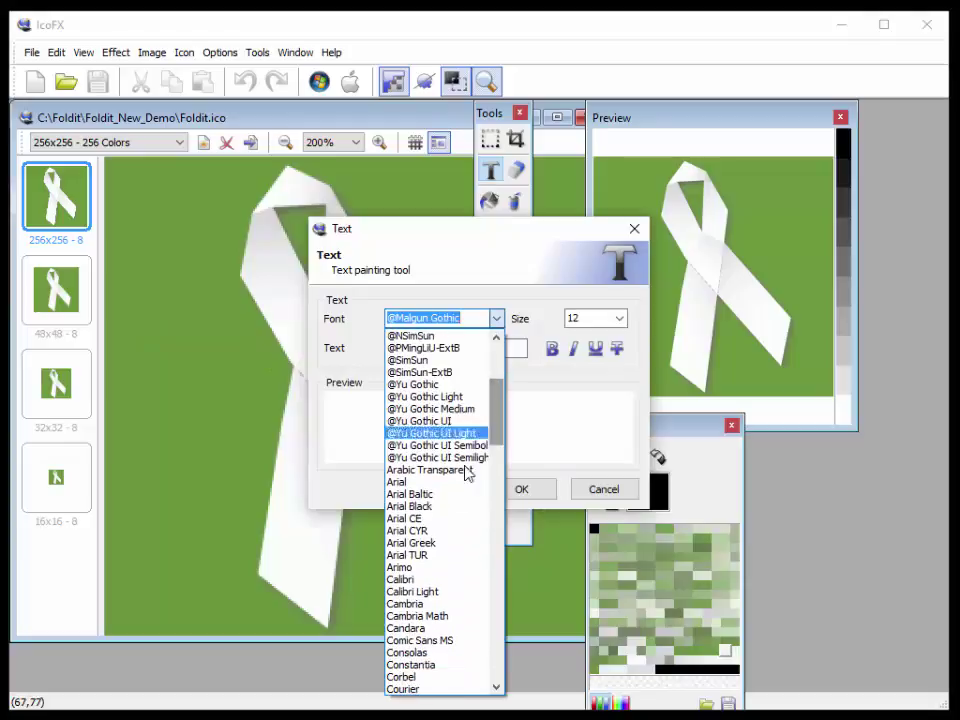
click(447, 509)
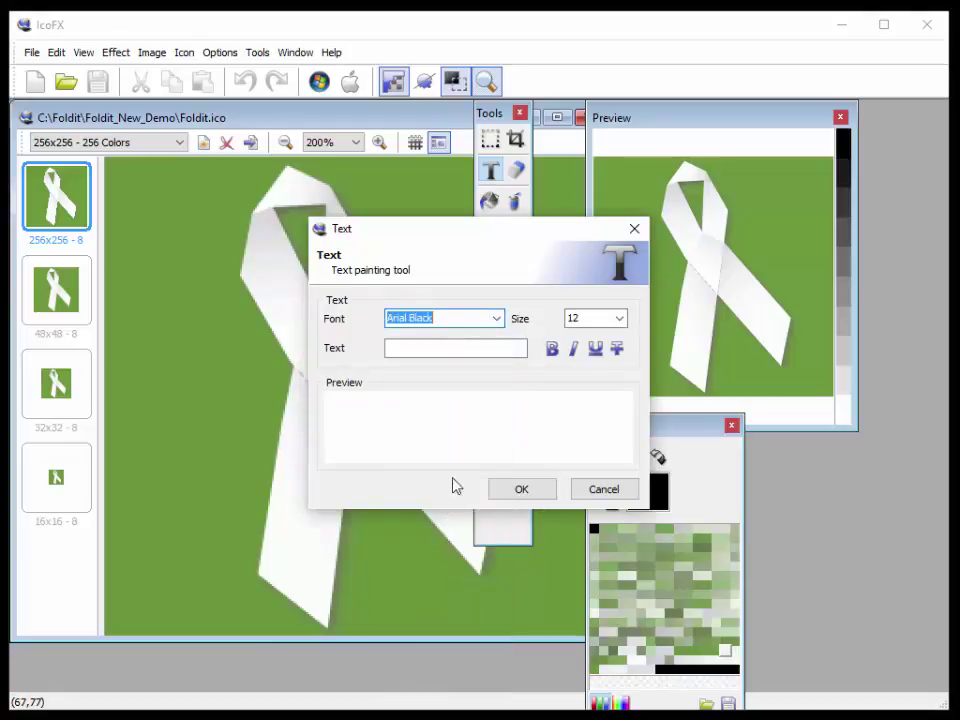
click(619, 318)
click(572, 446)
click(394, 349)
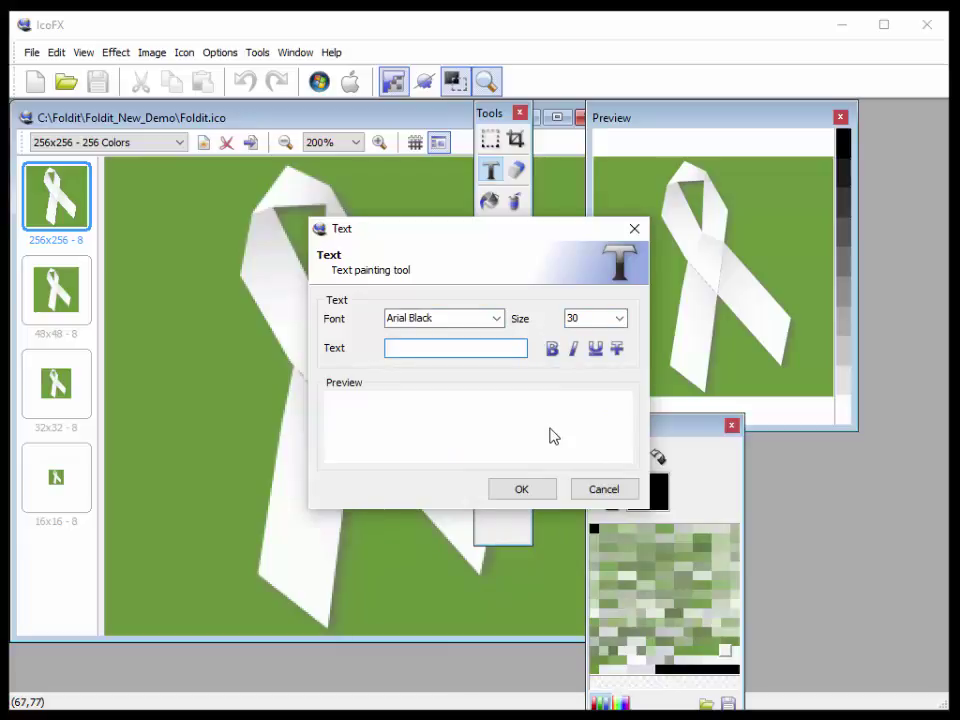
text(ND)
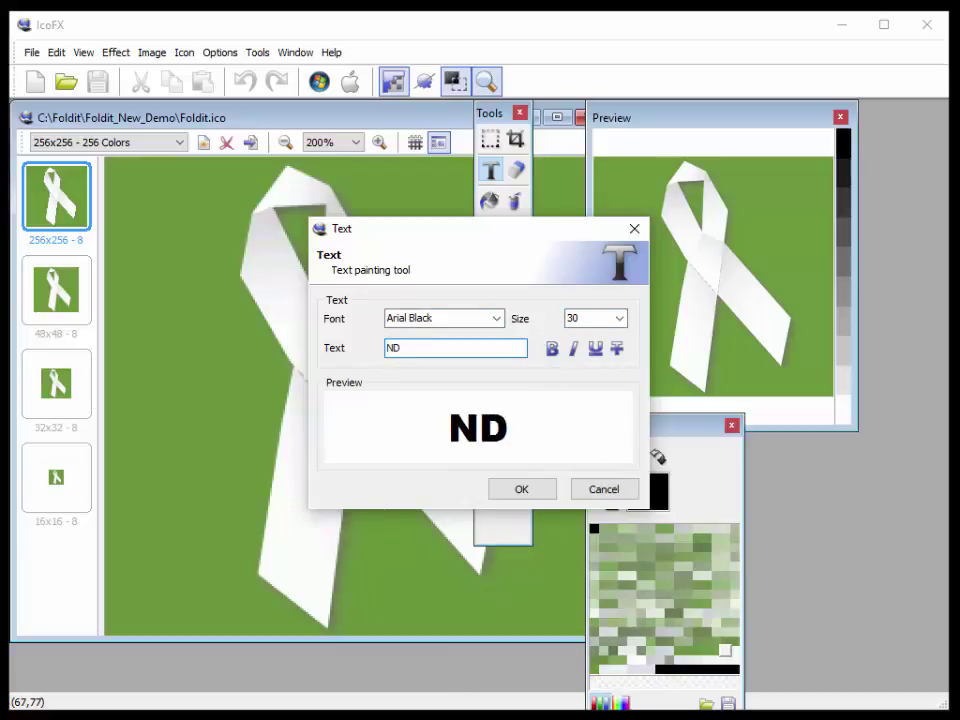
click(521, 489)
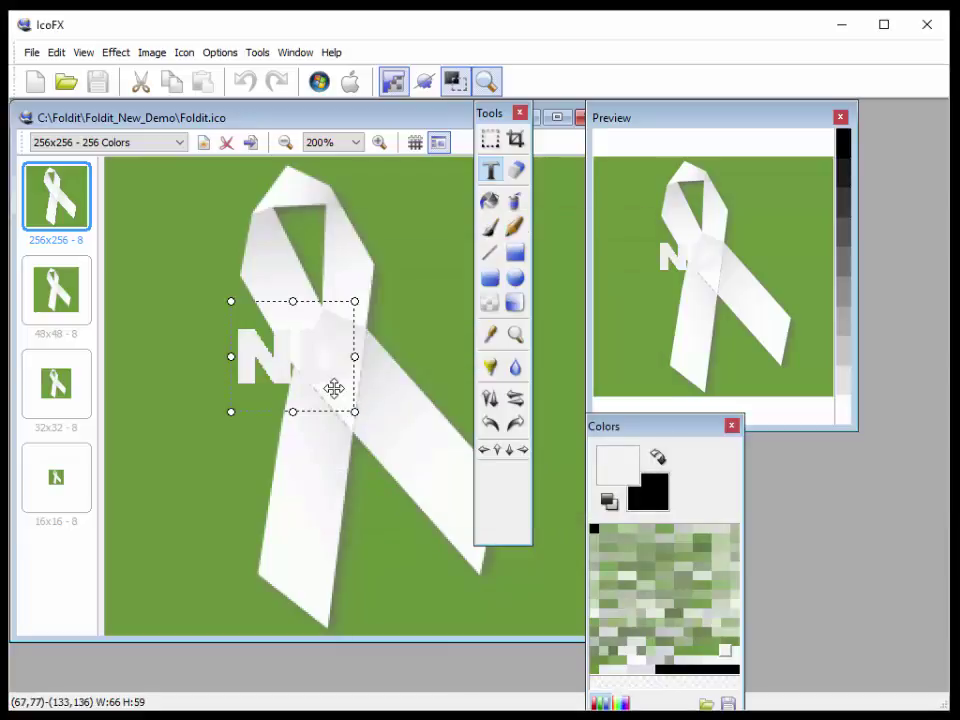
Step: Delete the white "ND" text and swap the foreground and background colors so black is the drawing color
drag(332, 386, 343, 380)
key(Delete)
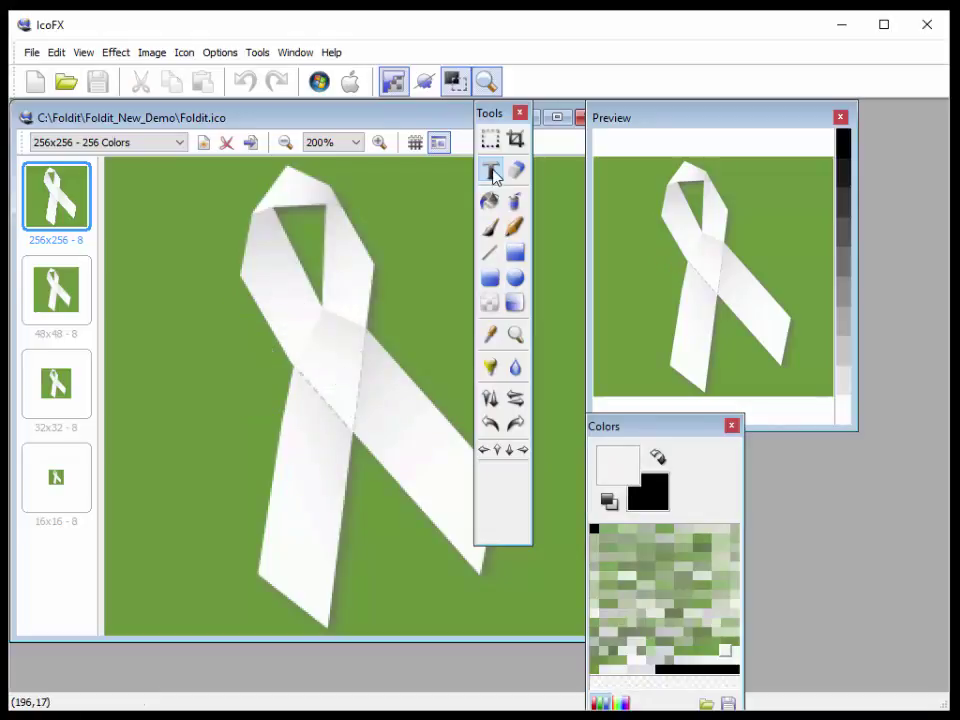
click(657, 456)
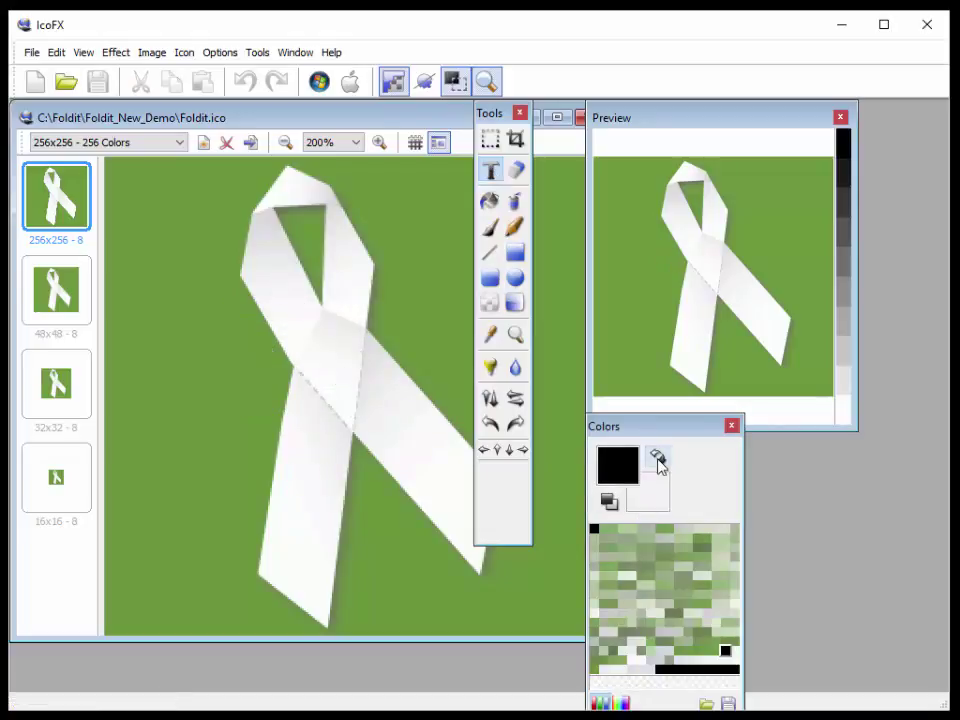
Step: Place the "ND" text in black on the 256x256 image and stretch it across nearly the whole image
click(261, 326)
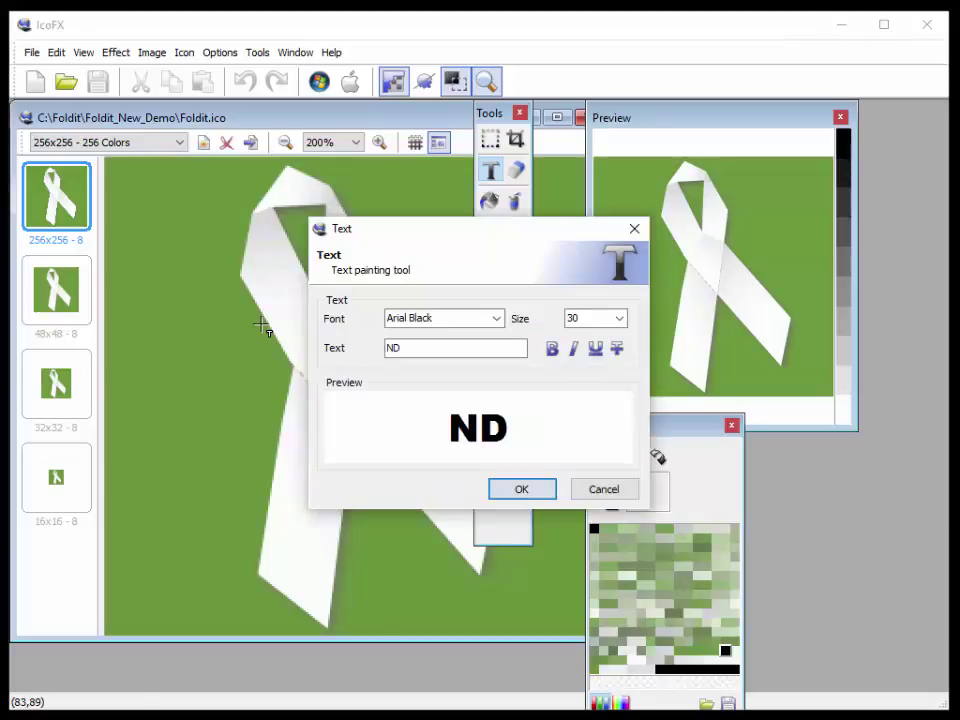
key(Return)
drag(260, 326, 95, 150)
drag(137, 215, 90, 150)
drag(566, 630, 597, 628)
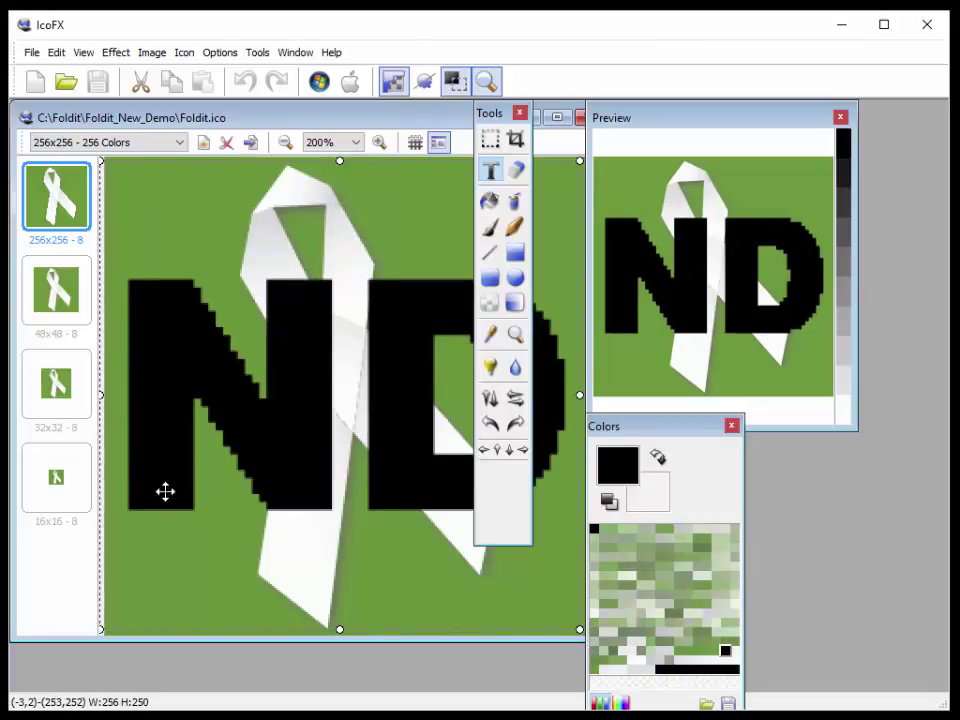
Step: On the 48x48 image, place the "ND" text at size 12 and stretch it to fill the image
click(57, 311)
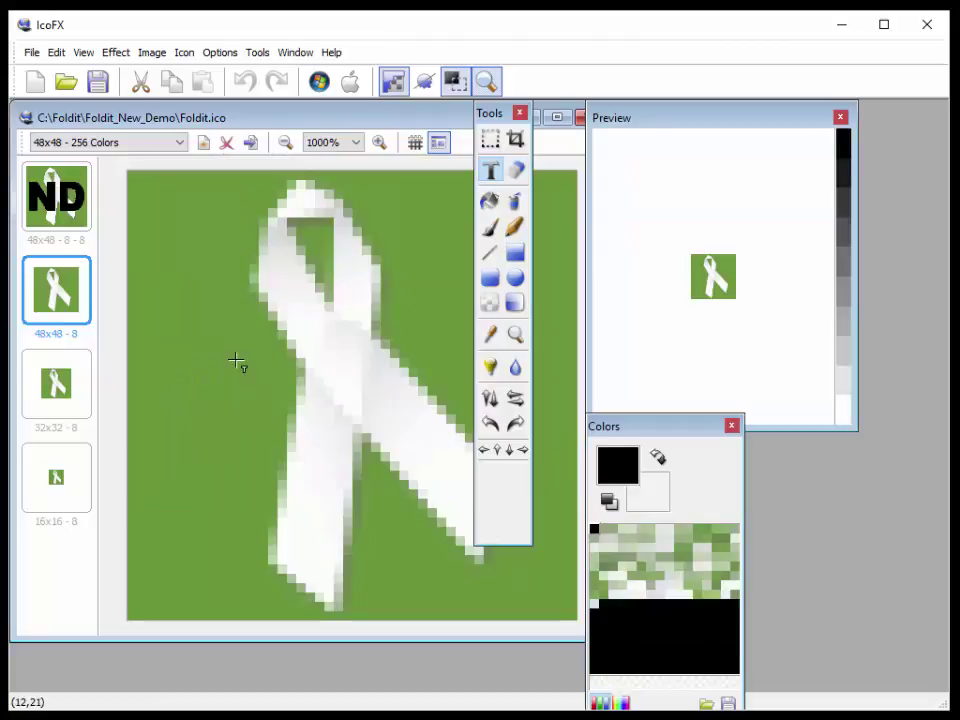
click(235, 362)
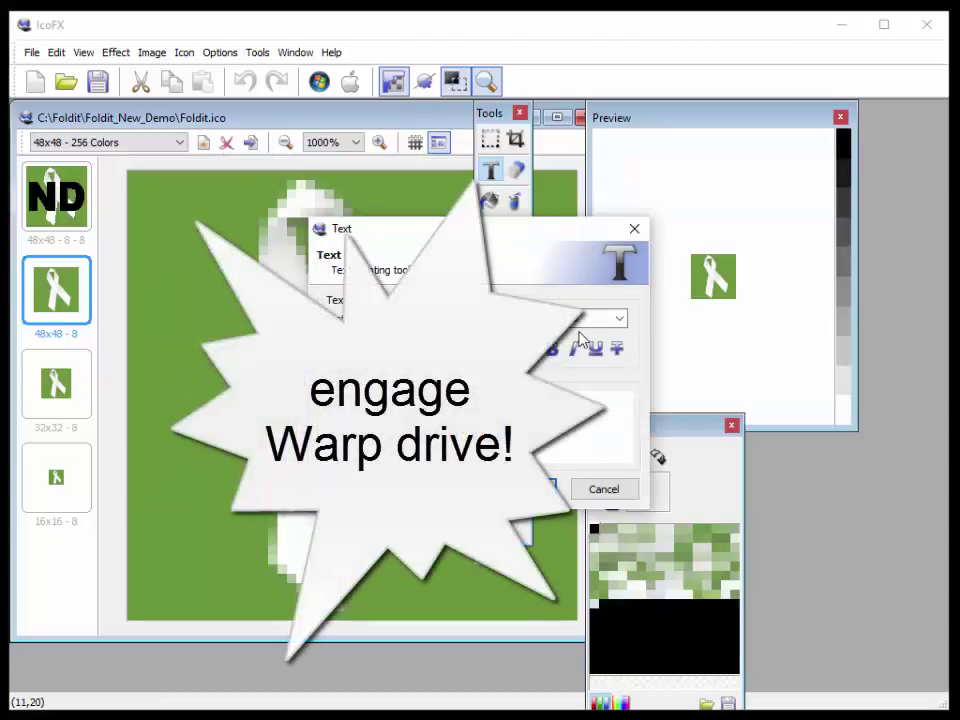
click(620, 318)
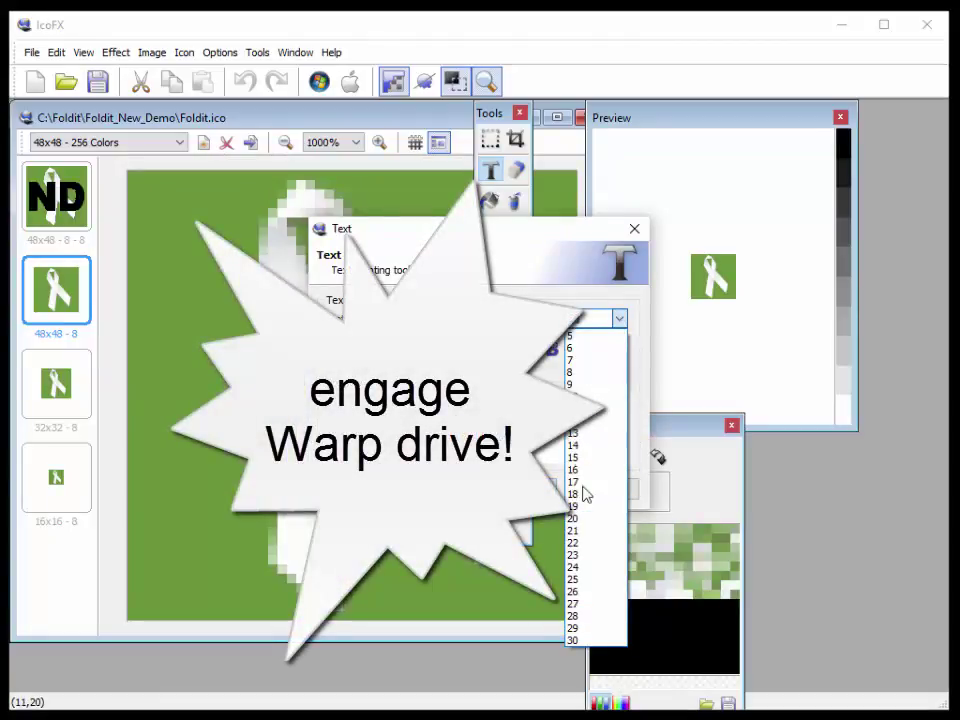
click(584, 438)
click(518, 489)
drag(350, 477, 247, 290)
drag(376, 416, 577, 620)
Step: On the 32x32 image, place the "ND" text at size 8 and stretch it to fill the image
click(56, 383)
click(349, 330)
click(619, 319)
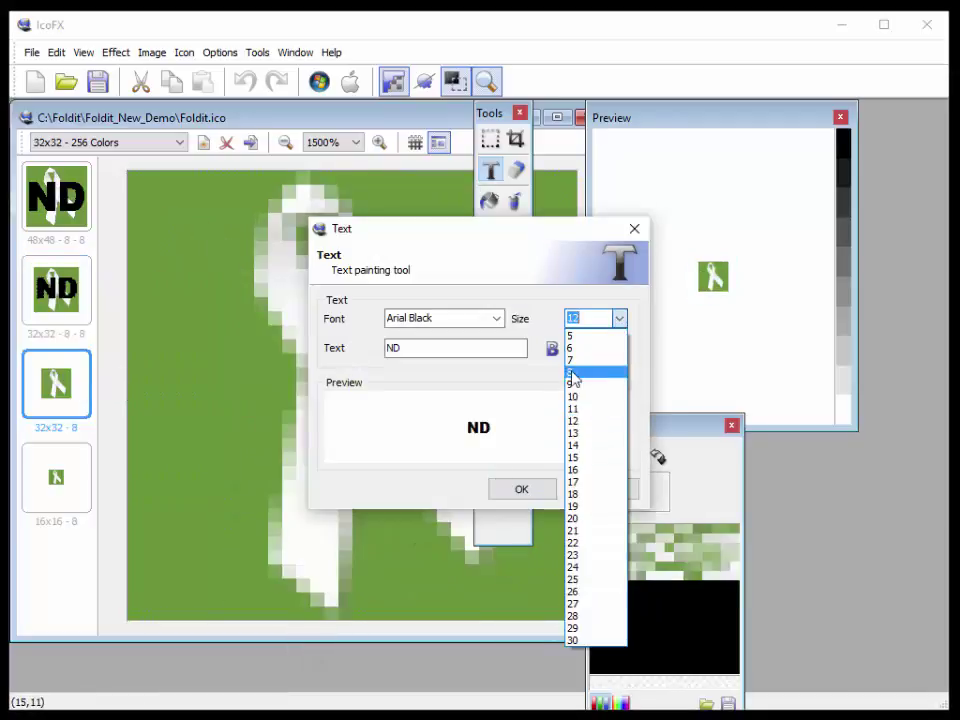
click(572, 372)
click(519, 489)
drag(233, 315, 219, 301)
drag(408, 424, 576, 619)
Step: On the 16x16 image, place the "ND" text and stretch it to fill the image
click(56, 477)
click(338, 351)
click(619, 319)
click(576, 372)
click(511, 497)
drag(150, 192, 107, 163)
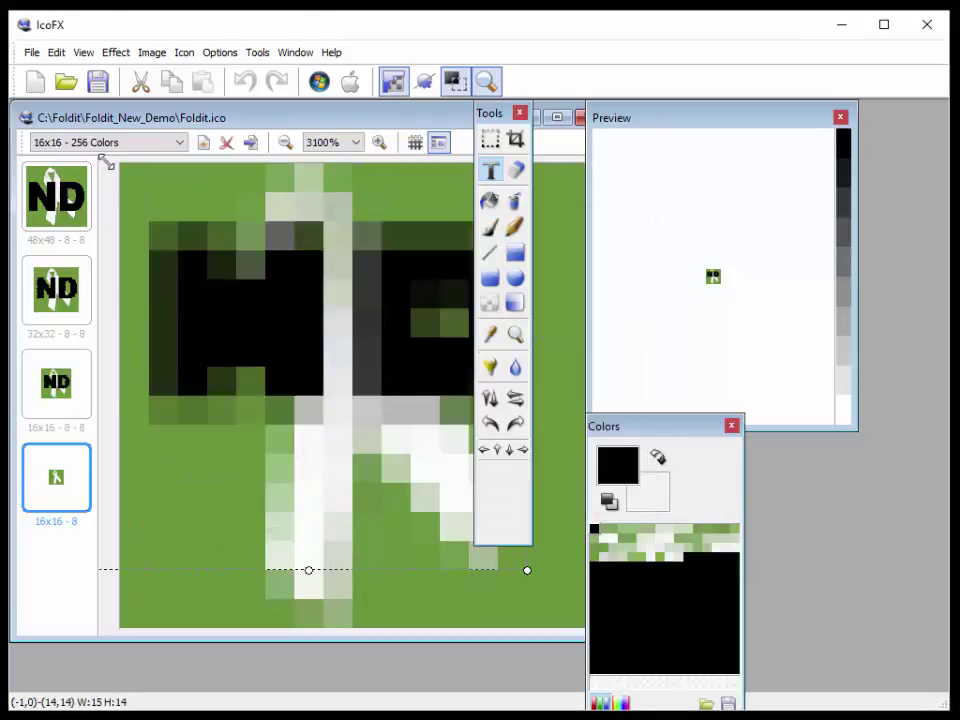
drag(527, 570, 578, 620)
Step: Check the labelled 48x48 image, save Foldit.ico and minimize the icon editor
click(60, 285)
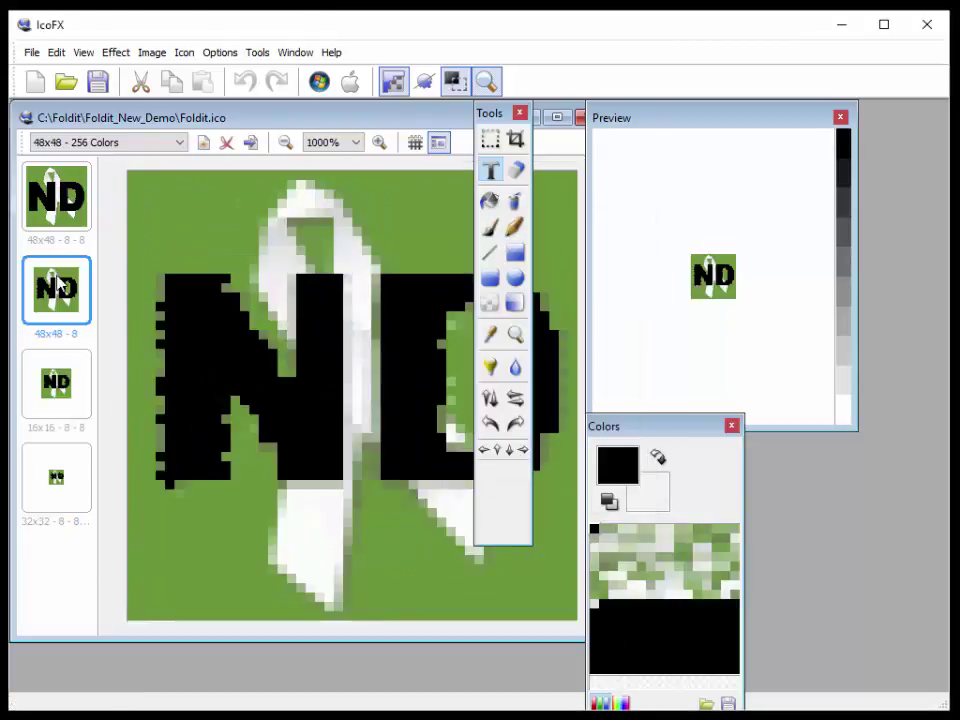
click(32, 52)
click(62, 114)
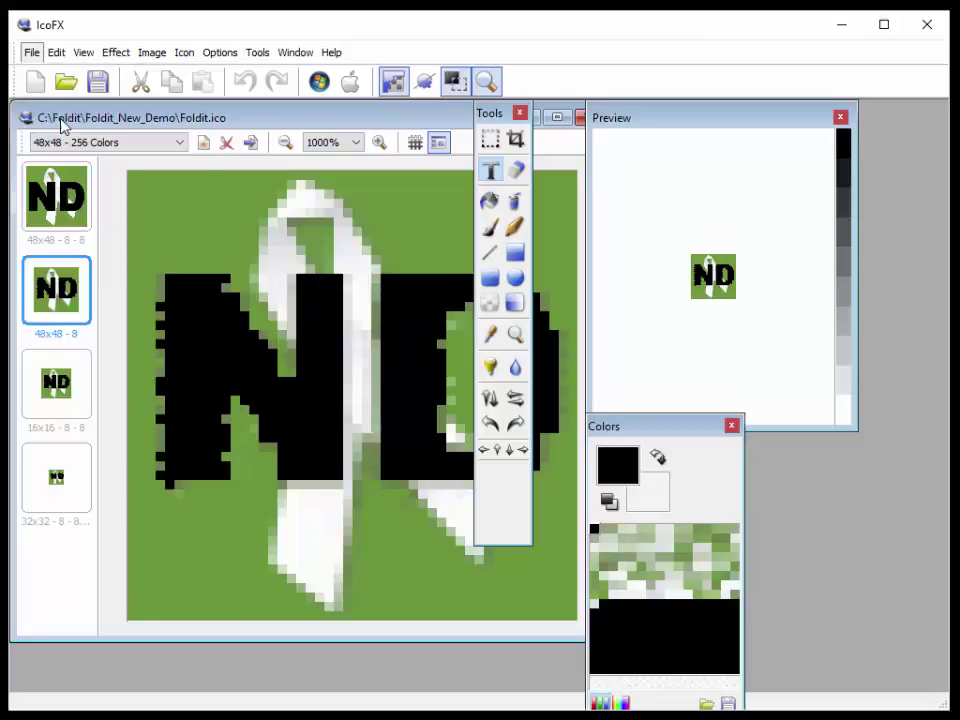
click(840, 25)
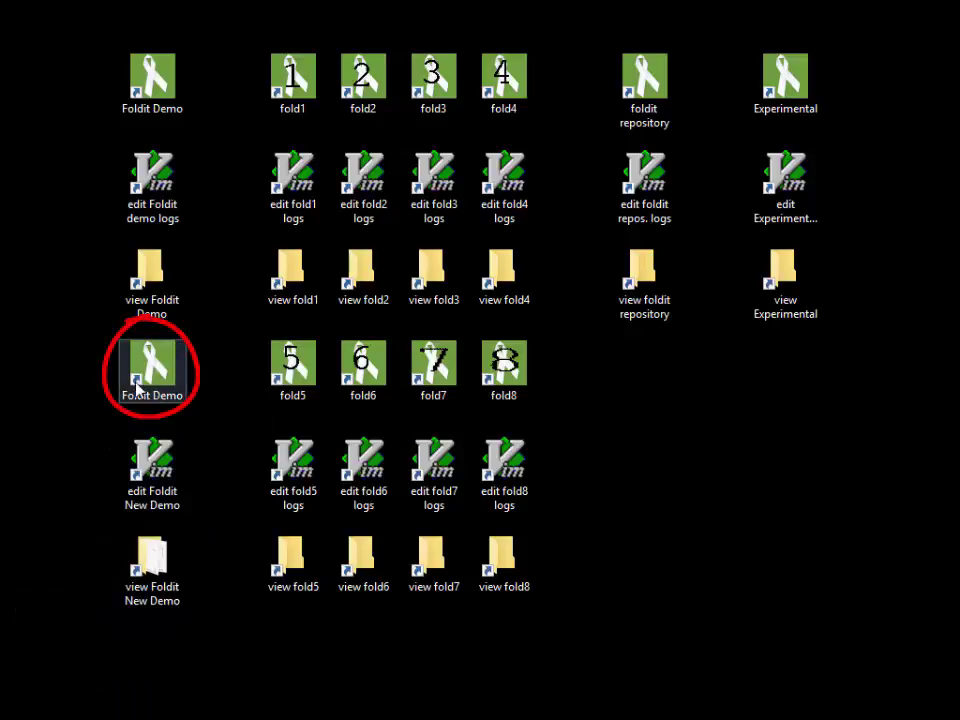
Step: Change the icon of the "Foldit Demo" shortcut above "edit Foldit New Demo" to Foldit.ico from C:\Foldit\Foldit_New_Demo and save its properties
right_click(138, 388)
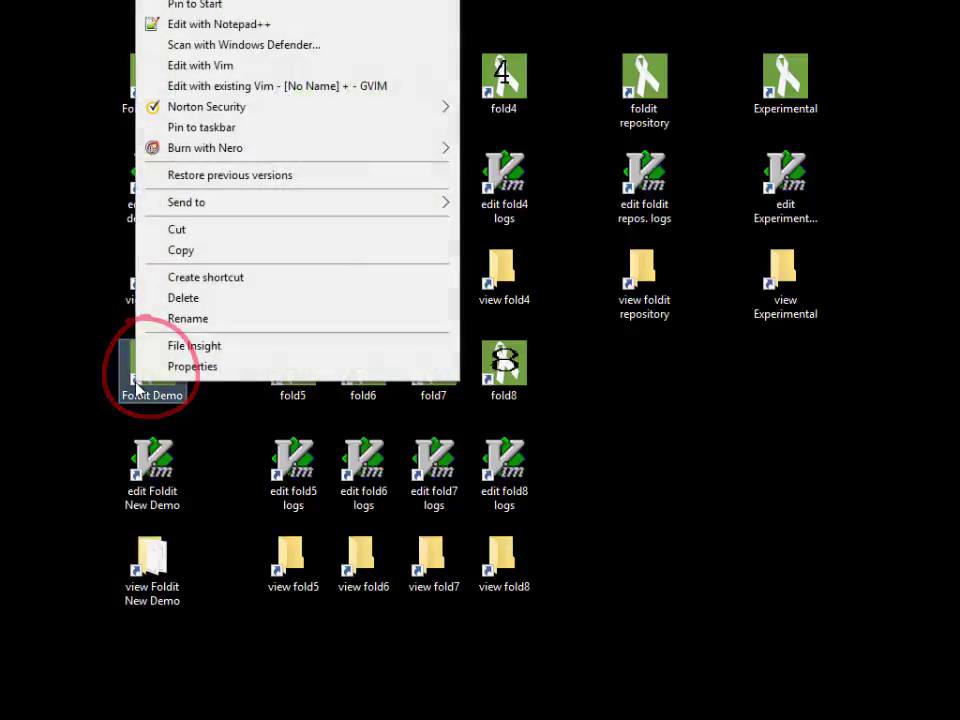
click(190, 366)
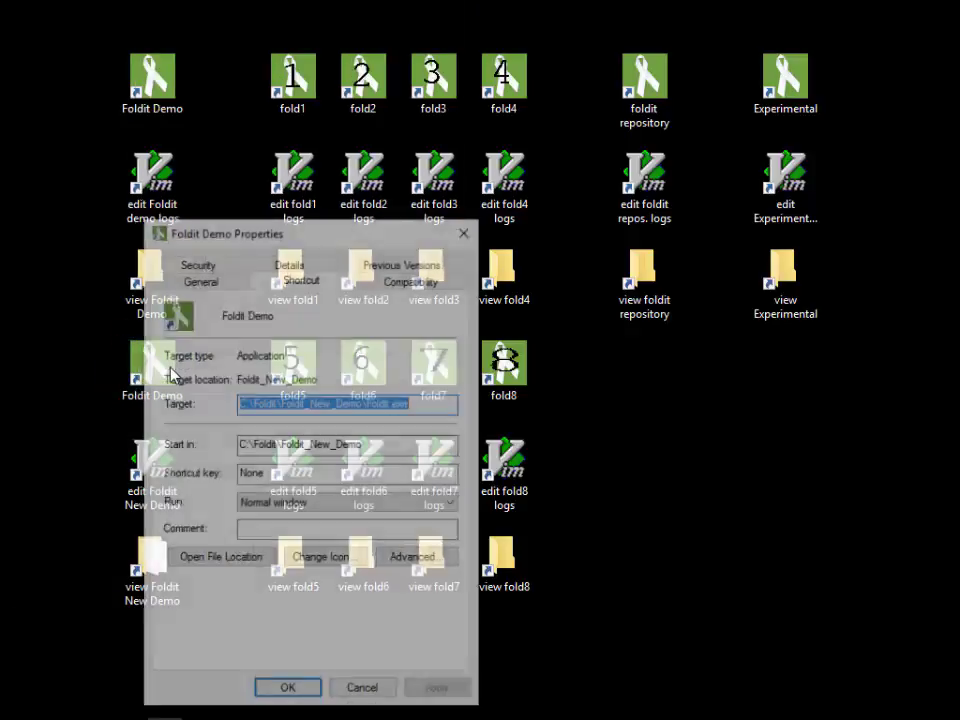
click(315, 560)
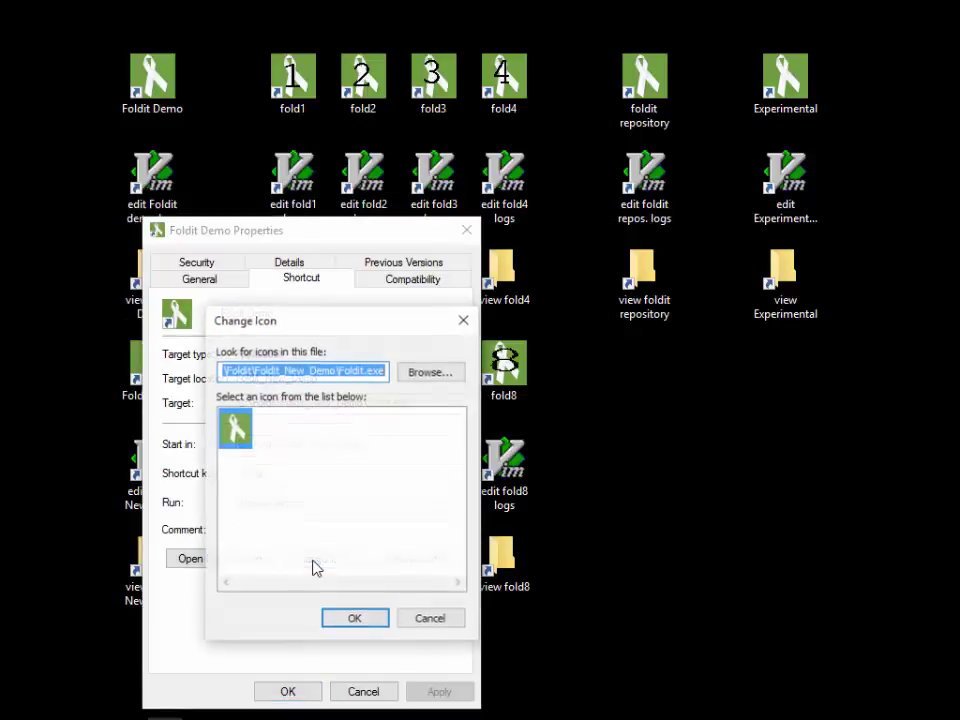
click(420, 376)
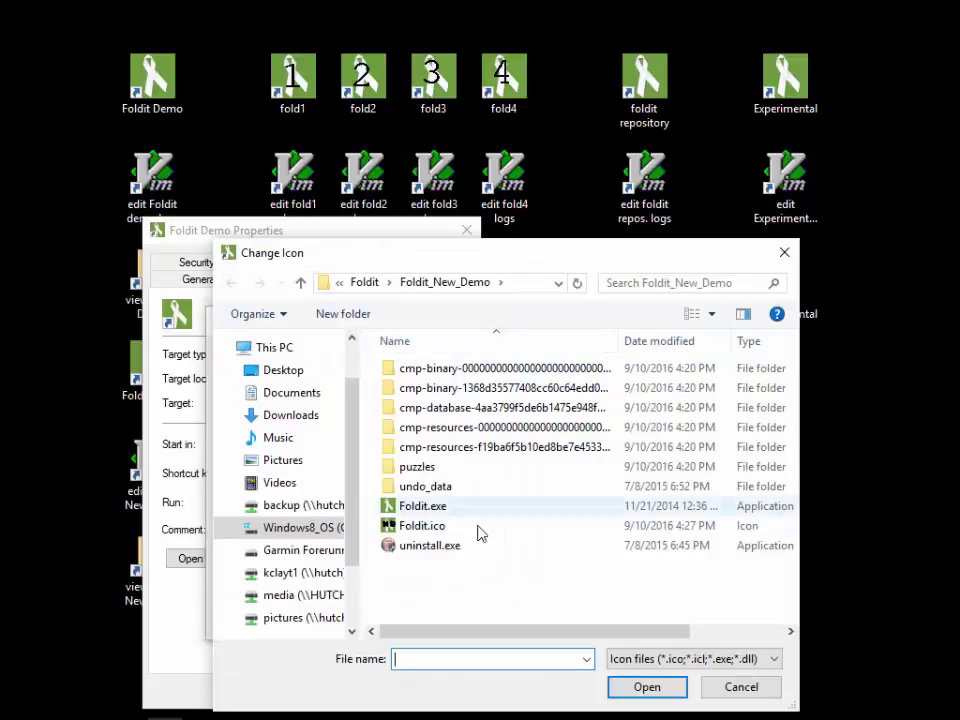
click(412, 526)
click(646, 688)
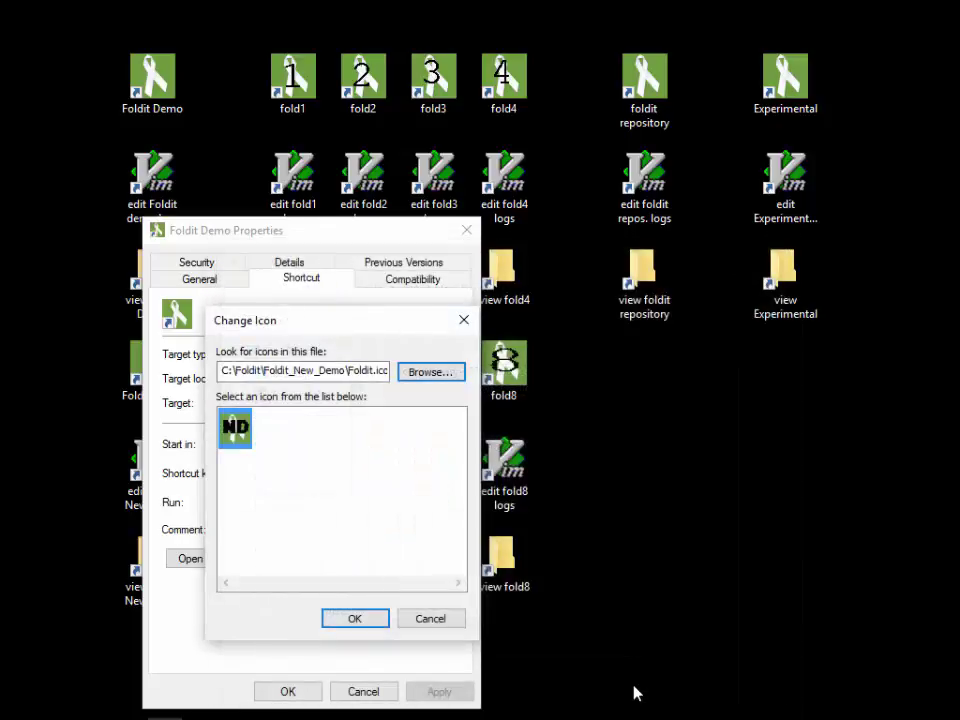
click(354, 620)
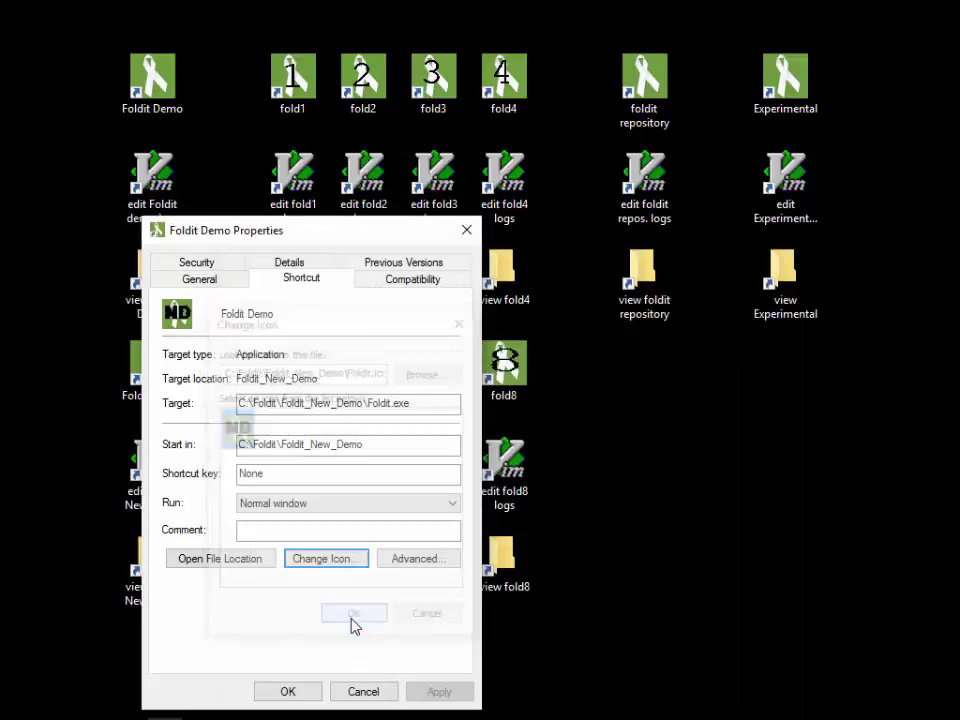
click(300, 691)
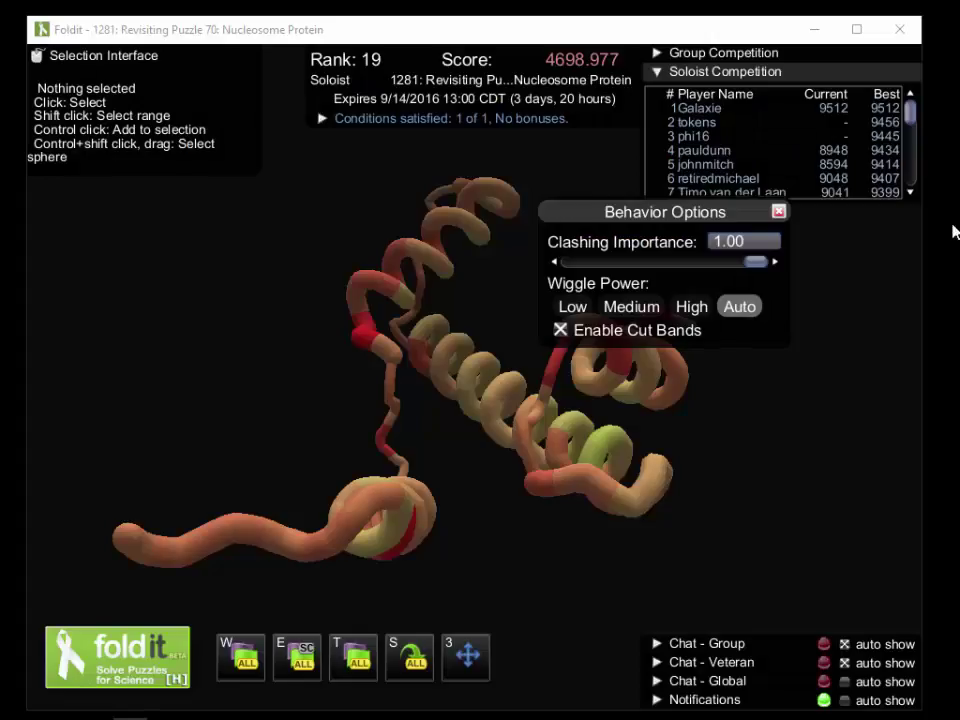
Step: Minimize the Foldit game window, switch to File Explorer and go up to the C:\Foldit folder
click(812, 32)
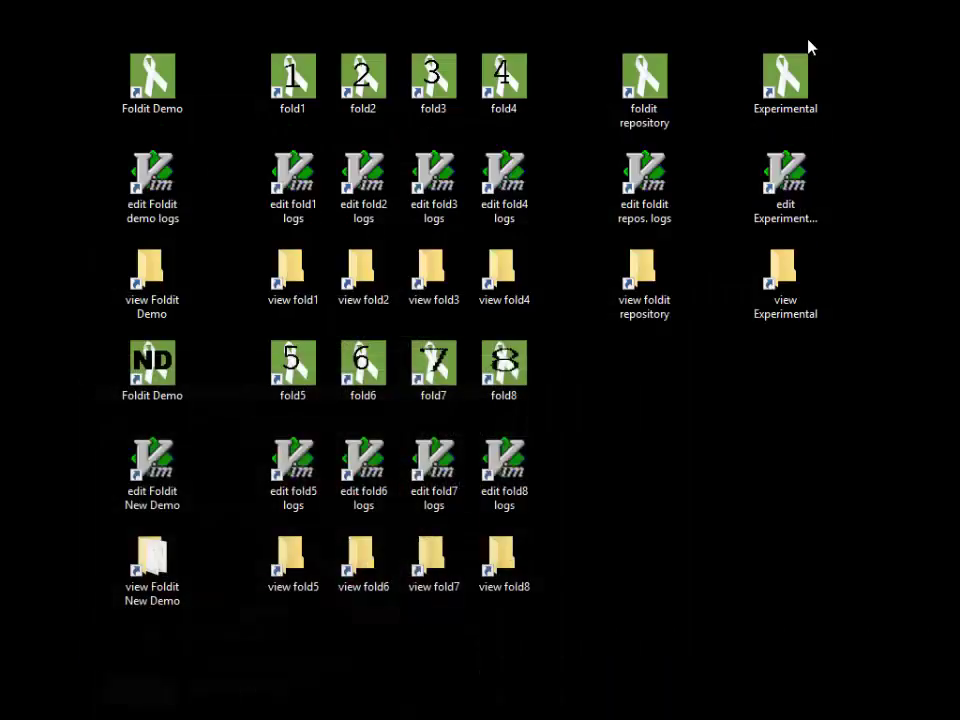
mouse_move(161, 712)
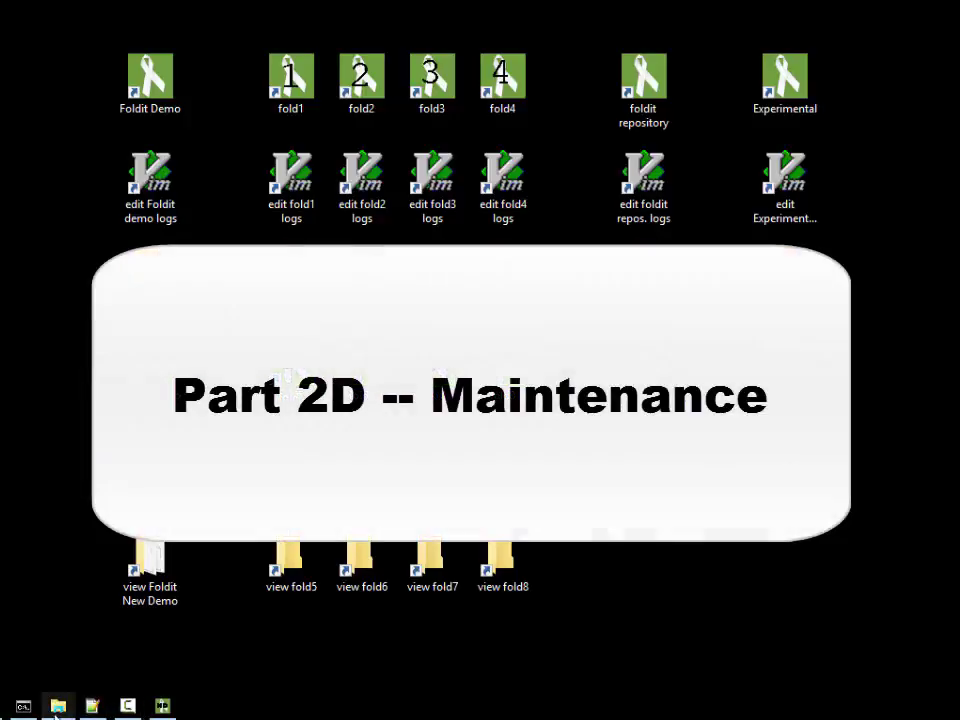
mouse_move(58, 706)
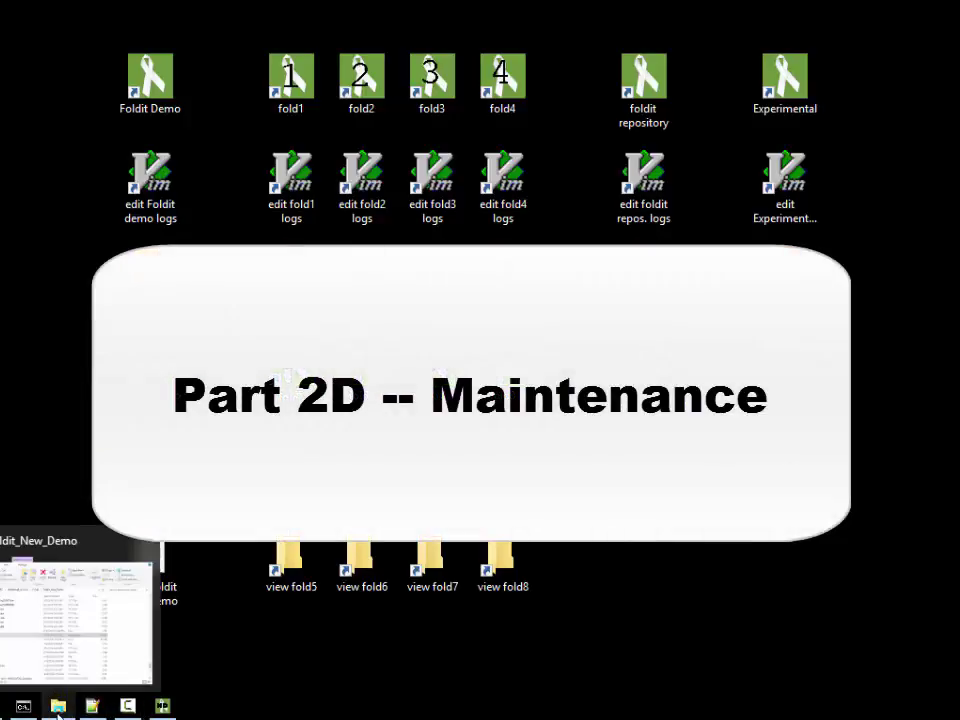
click(58, 706)
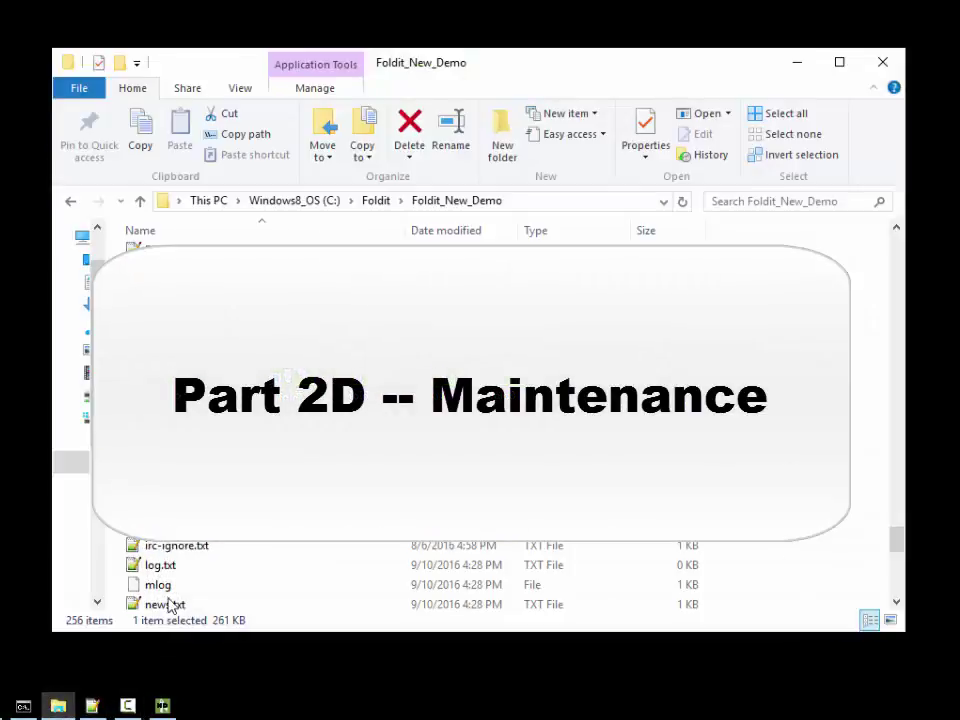
click(378, 201)
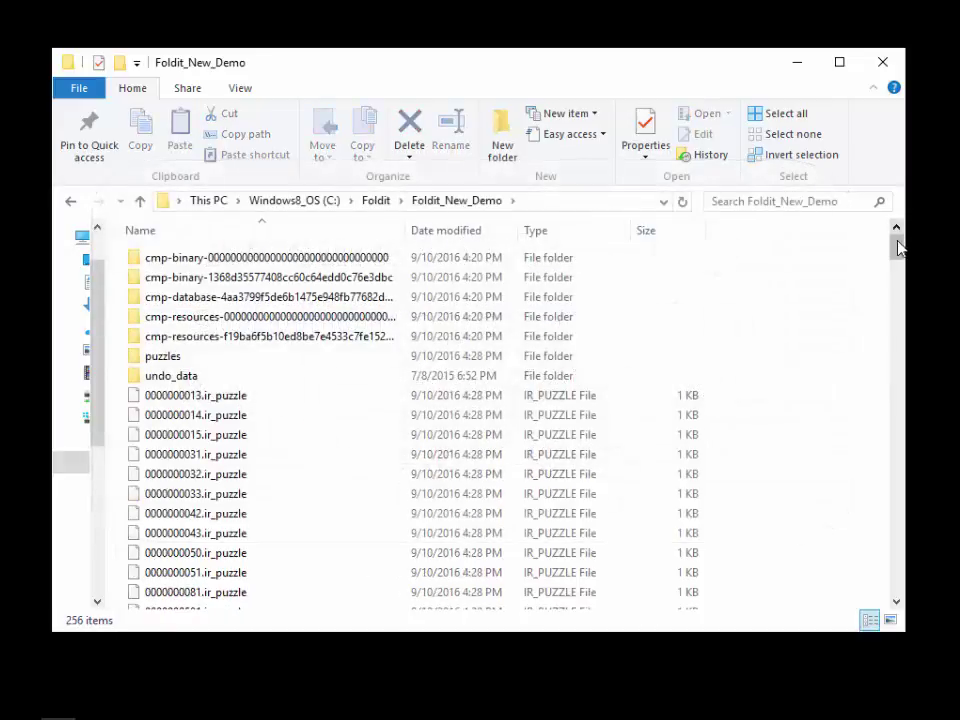
Step: Look through the Foldit_New_Demo folder's files down to all.macro, and minimize the File Explorer window
drag(901, 240, 896, 553)
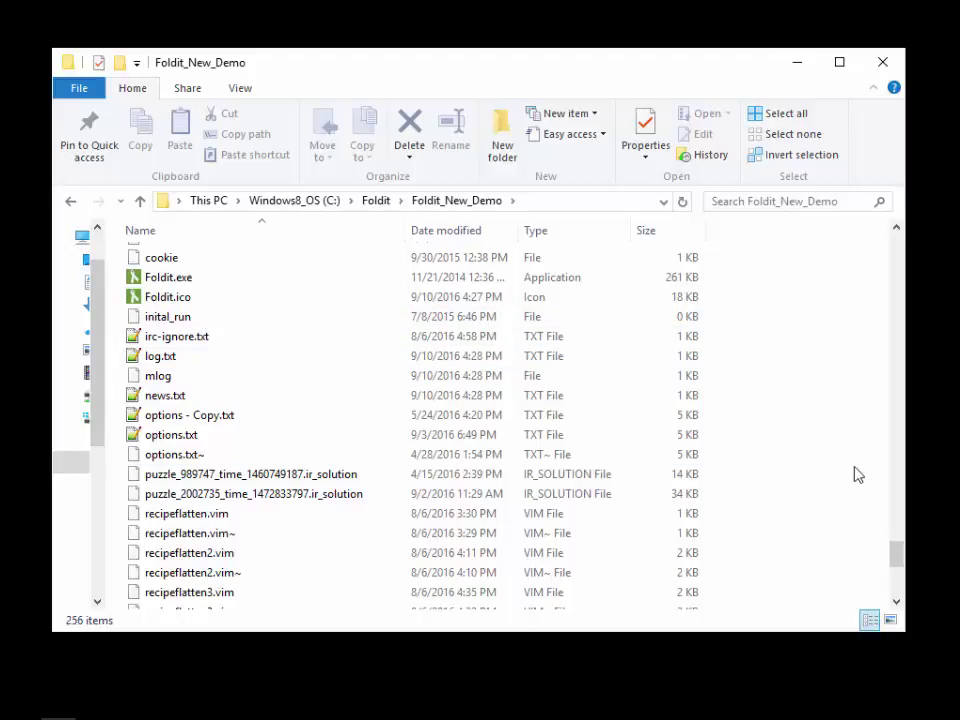
drag(896, 555, 912, 536)
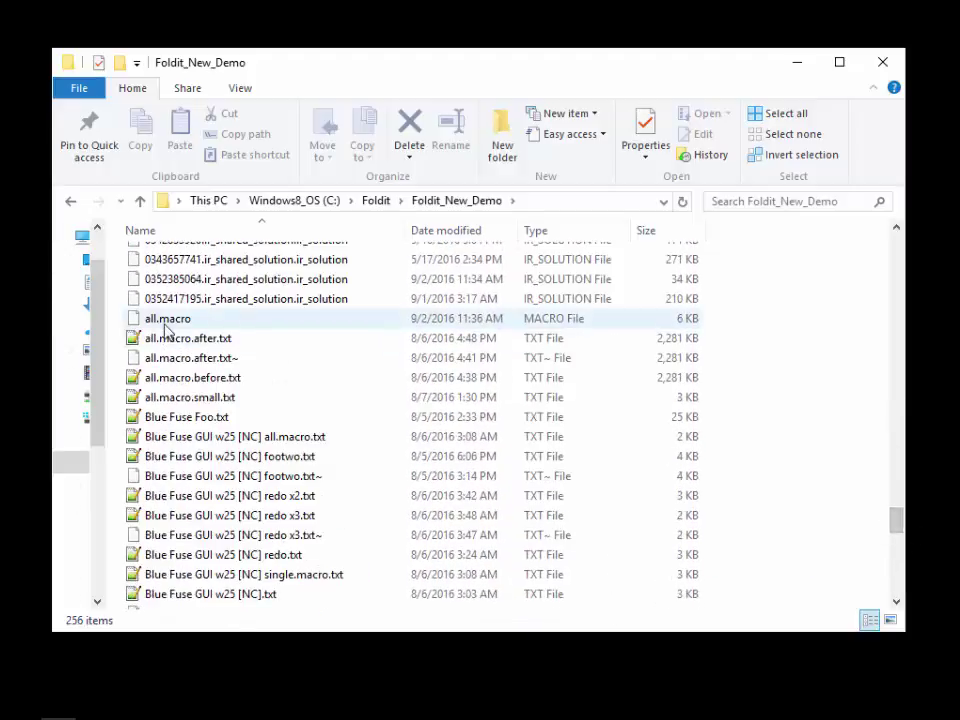
click(798, 66)
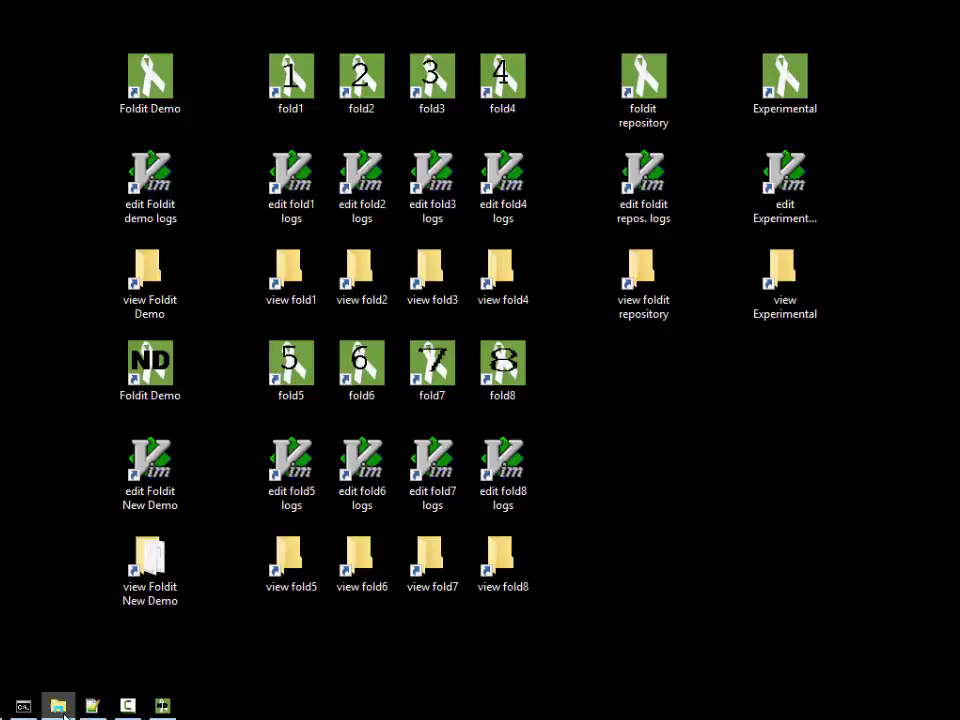
Step: Bring File Explorer back up and show the contents of the C:\Foldit folder with its batch files
click(60, 706)
click(380, 202)
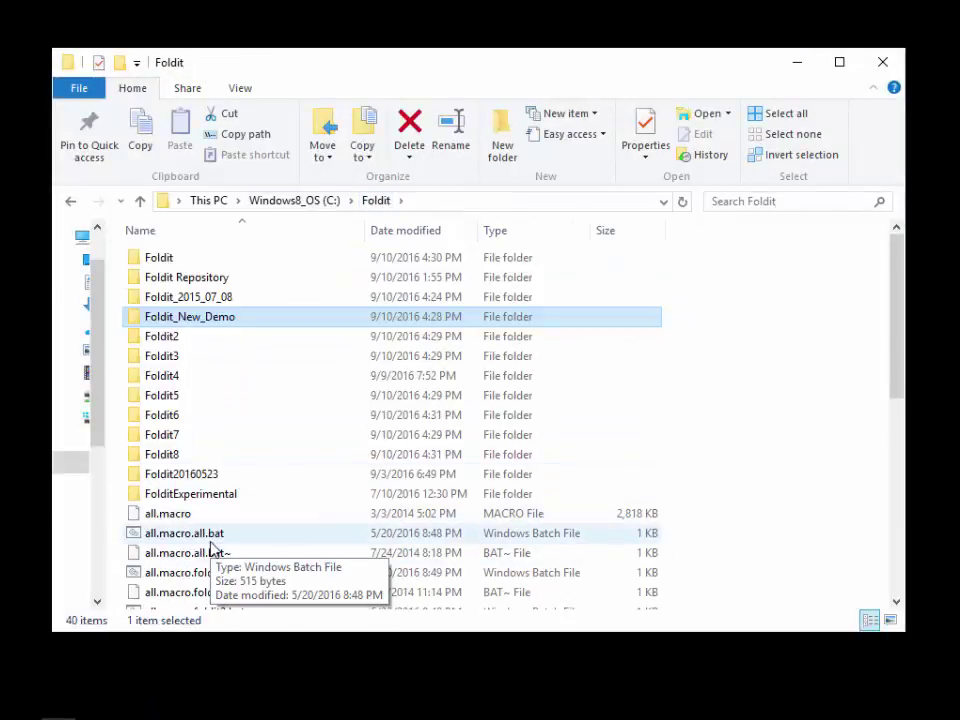
Step: Open all.macro.all.bat in Notepad++, examine its copy commands from Foldit Repository to the client folders, and close the file
right_click(211, 541)
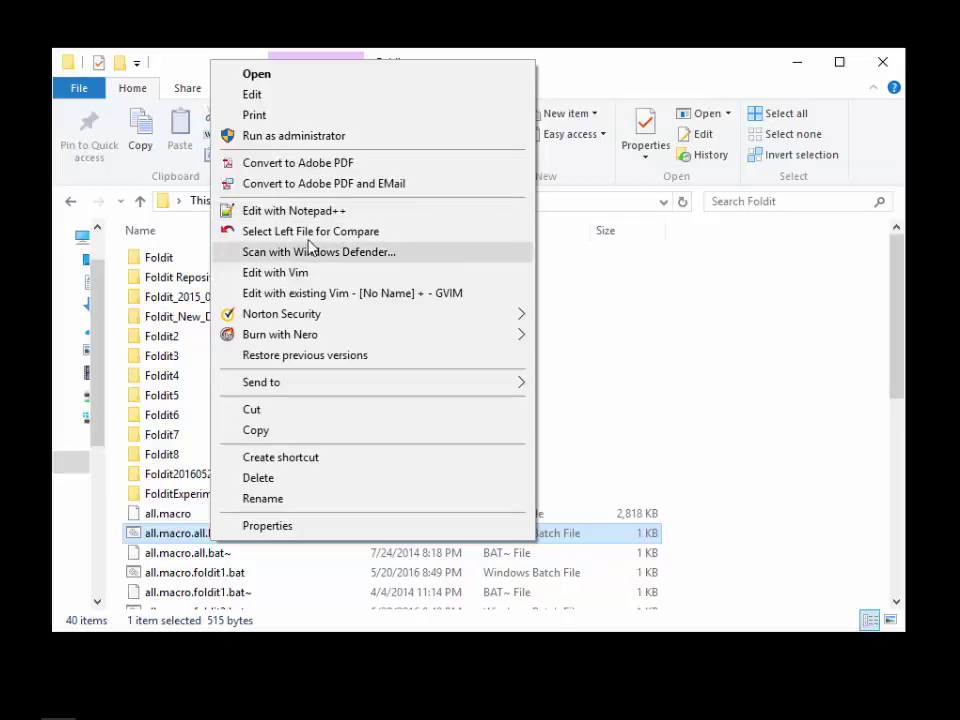
click(300, 211)
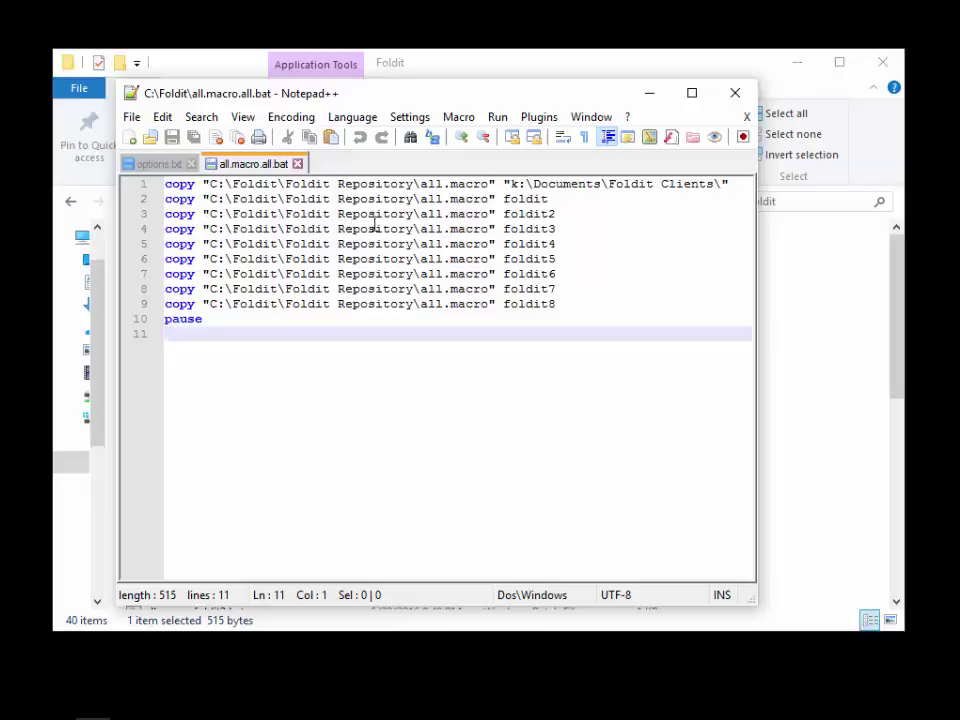
drag(285, 184, 497, 184)
click(540, 214)
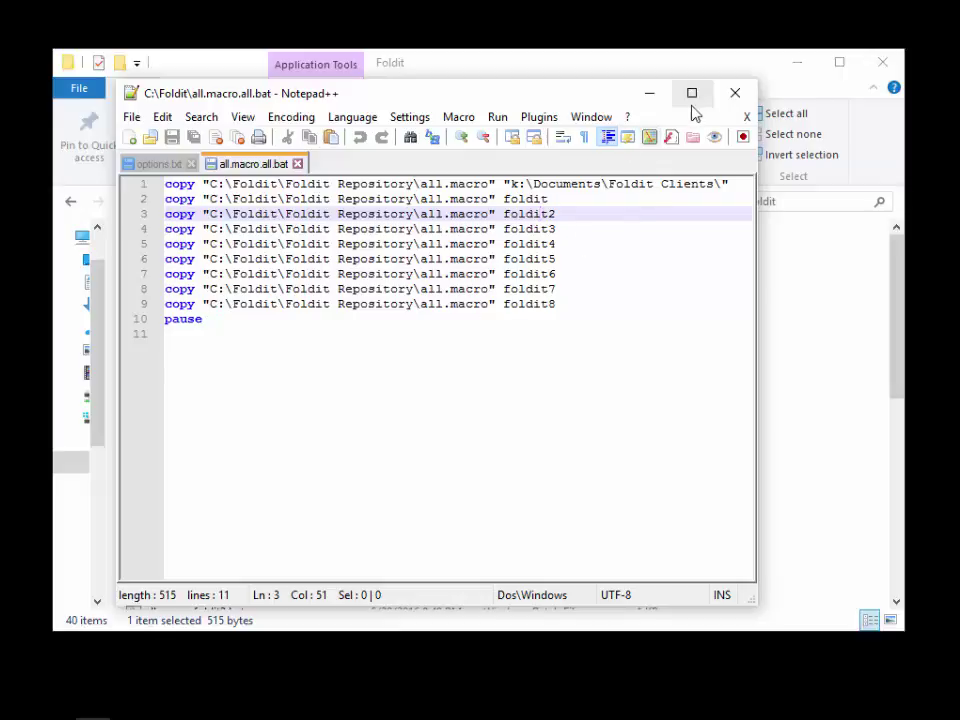
click(298, 164)
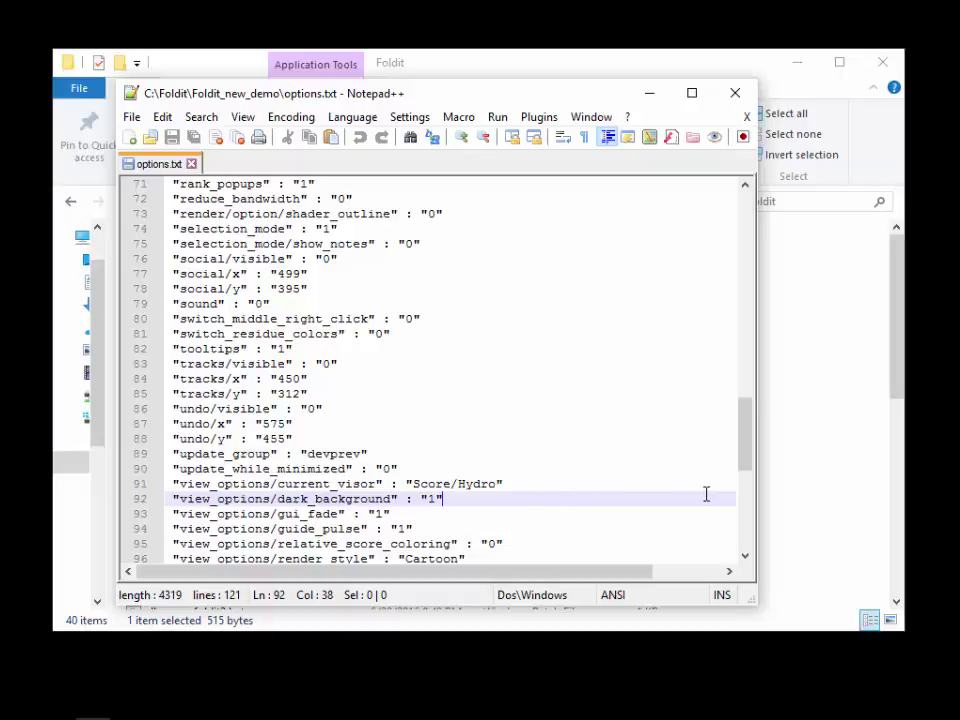
Step: Highlight the "update_group" : "devprev" line in options.txt, and minimize the Notepad++ window
mouse_move(745, 462)
mouse_down()
mouse_move(744, 414)
mouse_move(739, 456)
mouse_up()
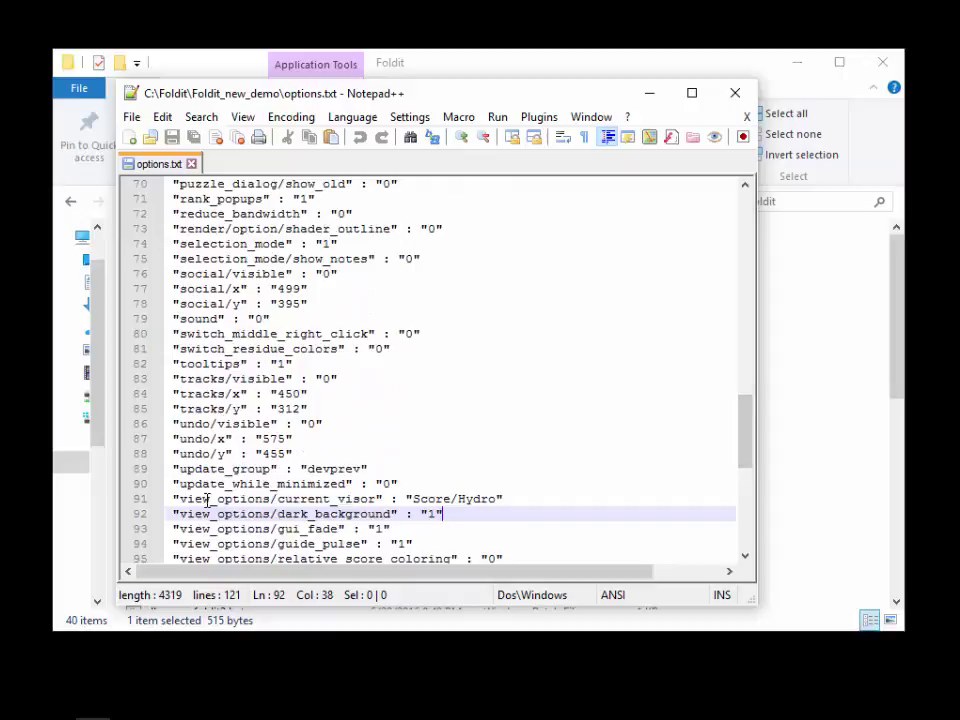
drag(174, 468, 368, 468)
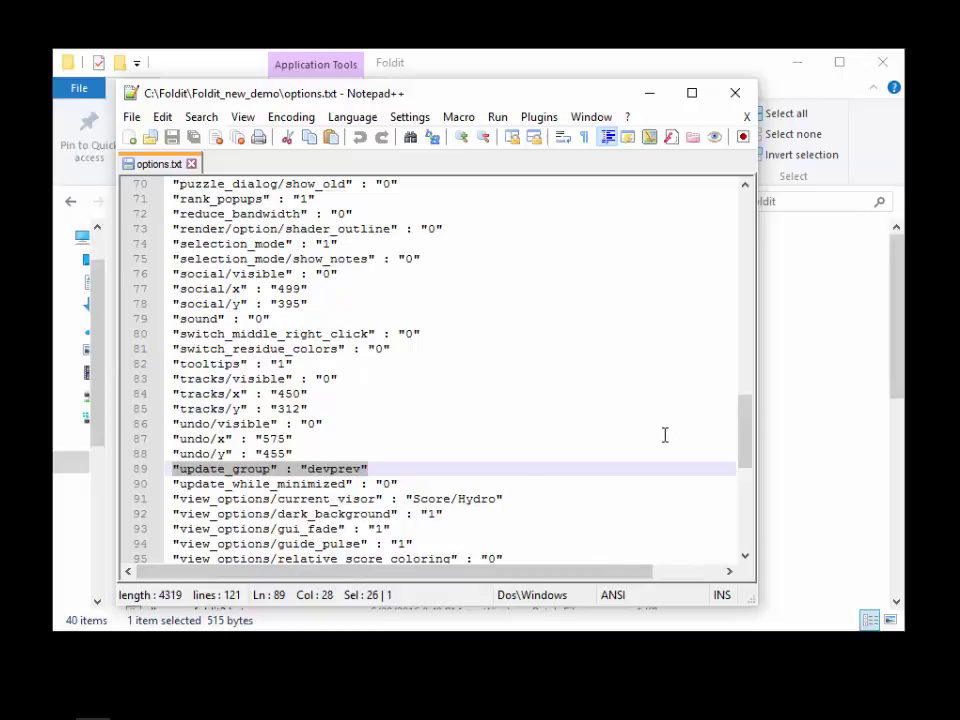
click(649, 92)
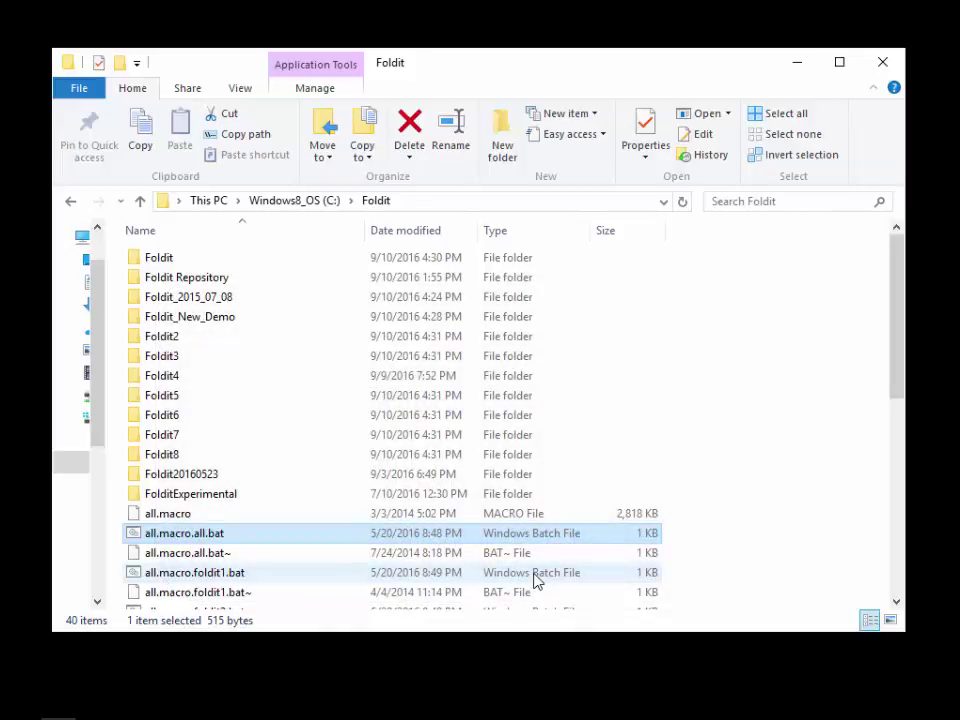
Step: Open the Foldit_2015_07_08 folder, look through its options, puzzle solution and recipe files, and widen the Name column to show full file names
double_click(208, 305)
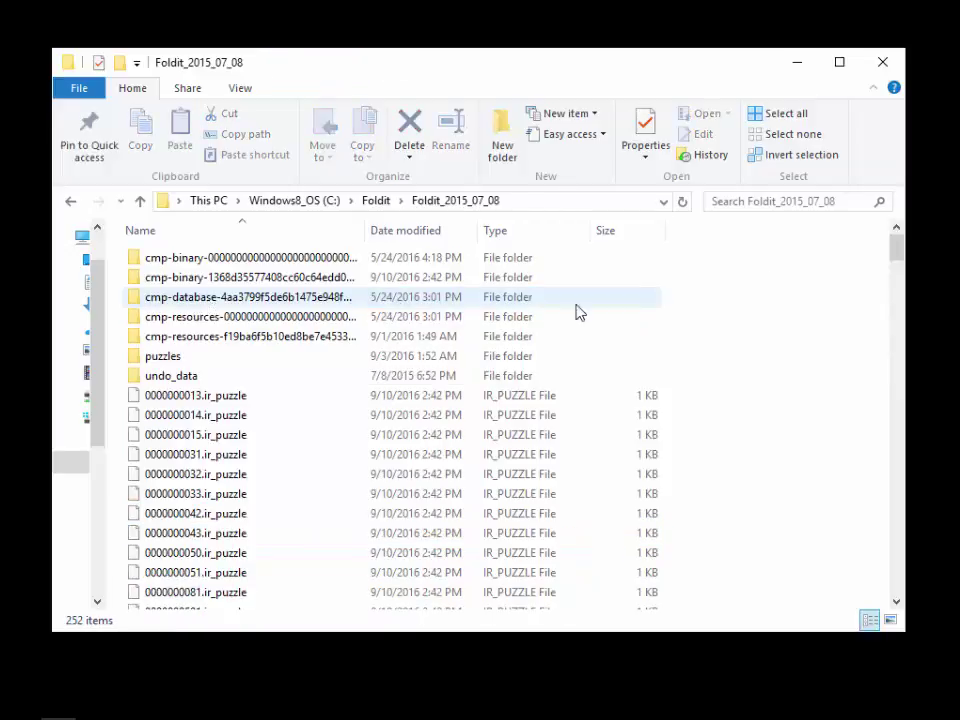
drag(896, 250, 938, 567)
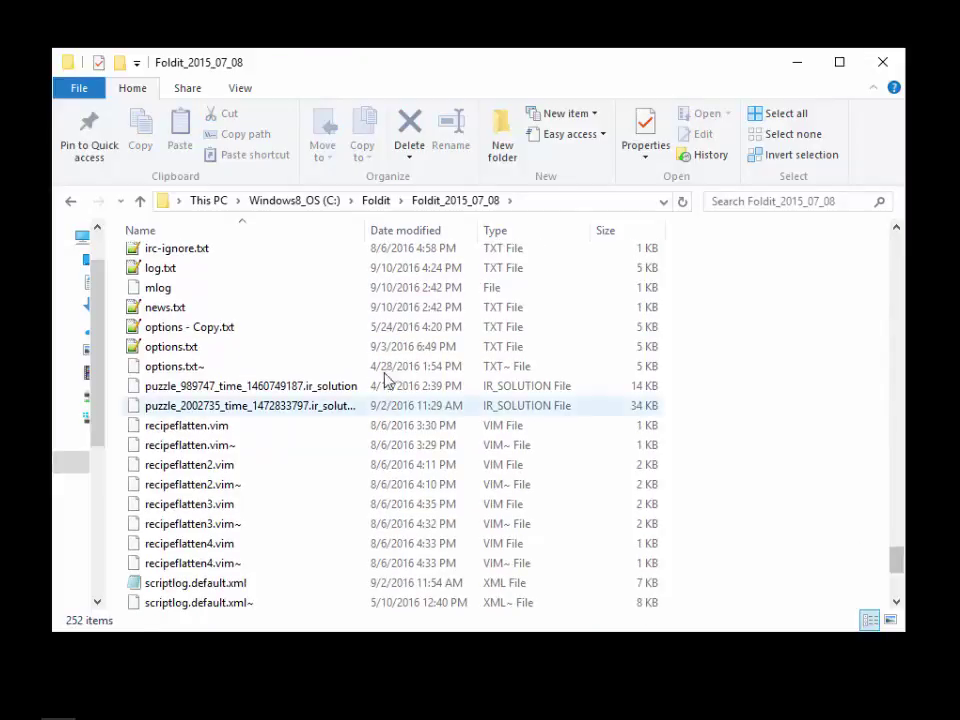
drag(364, 226, 412, 224)
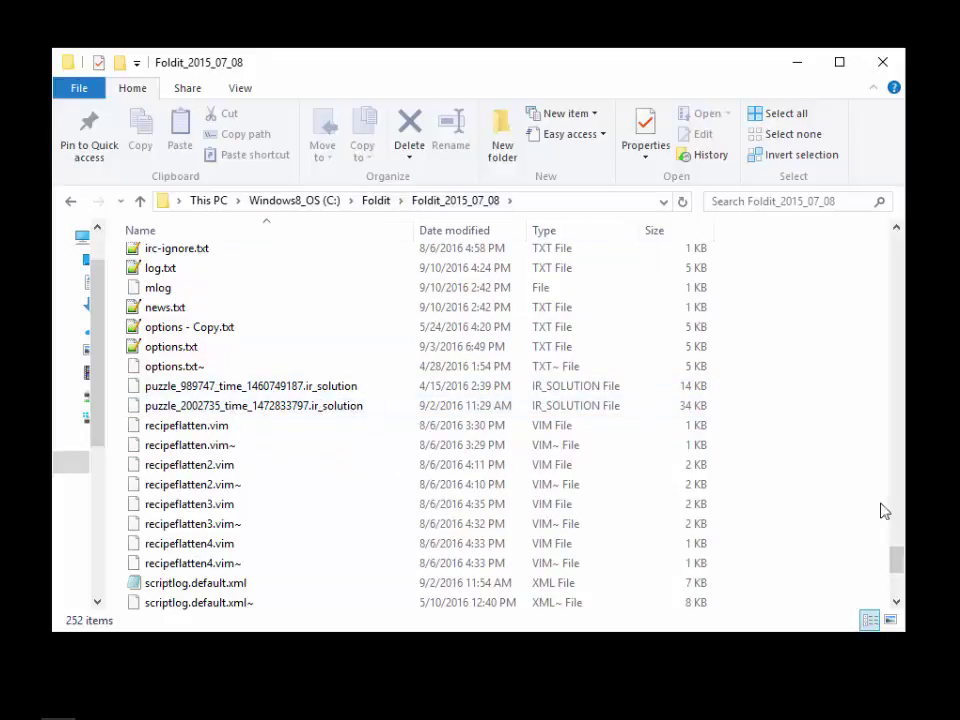
drag(896, 568, 884, 231)
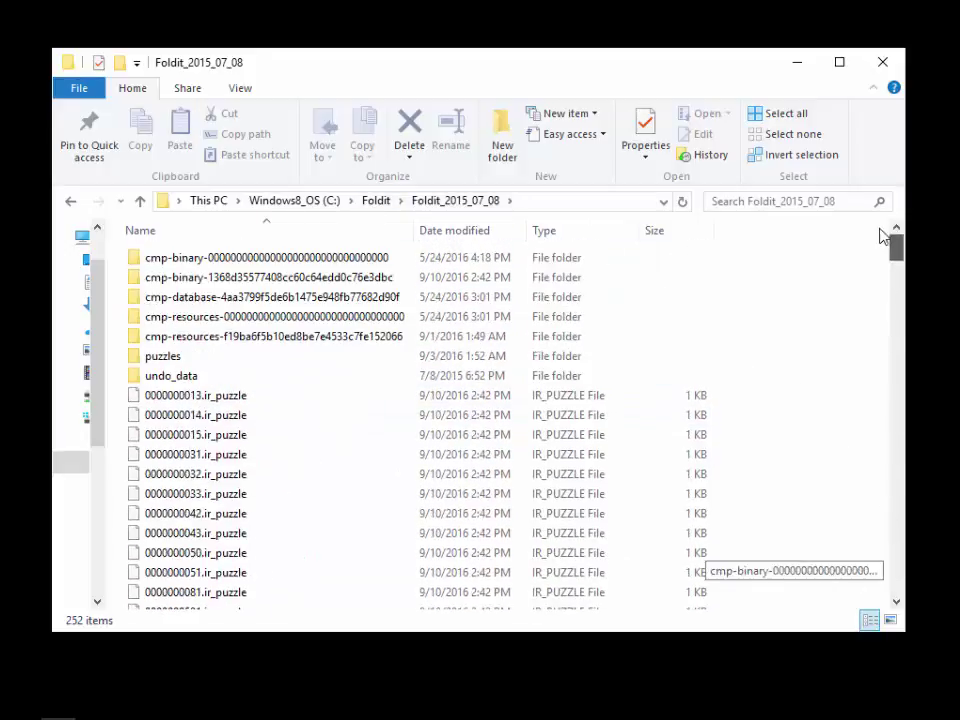
double_click(158, 358)
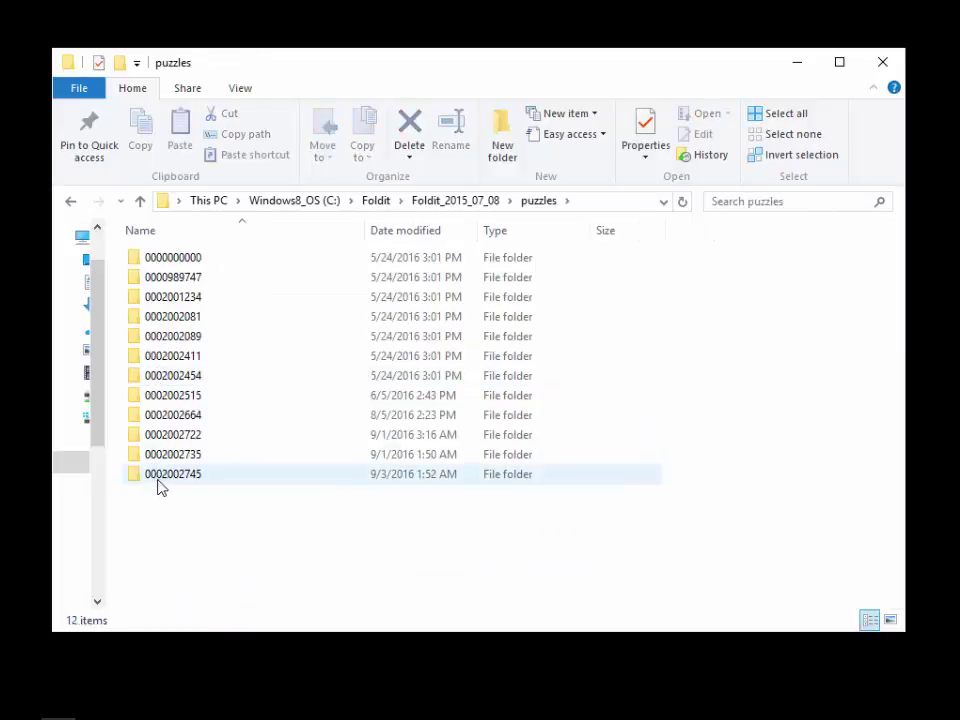
double_click(158, 481)
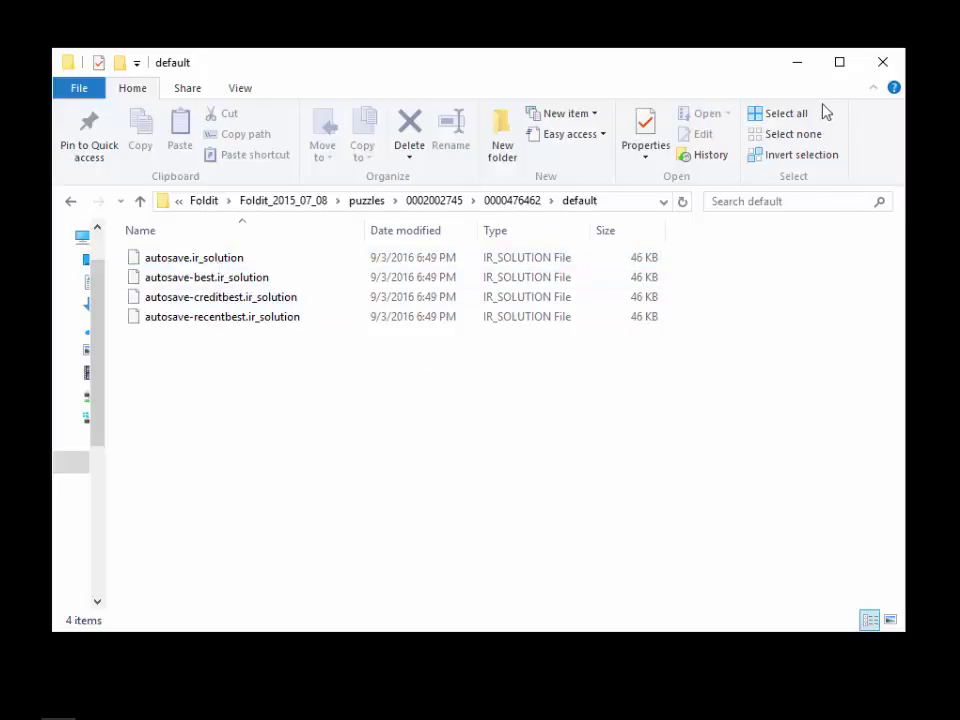
click(798, 63)
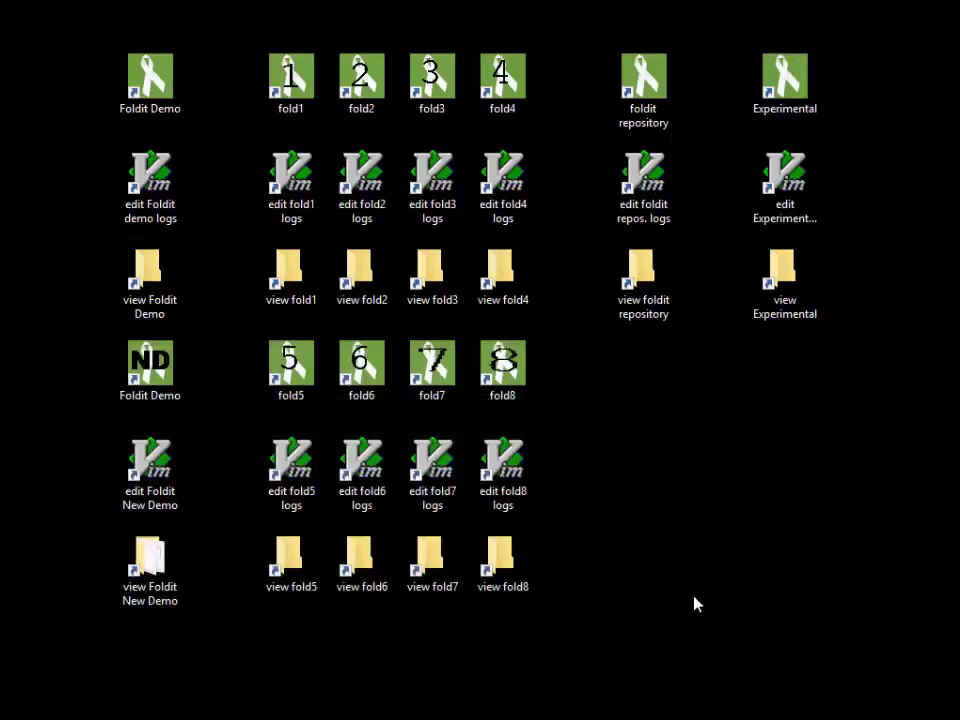